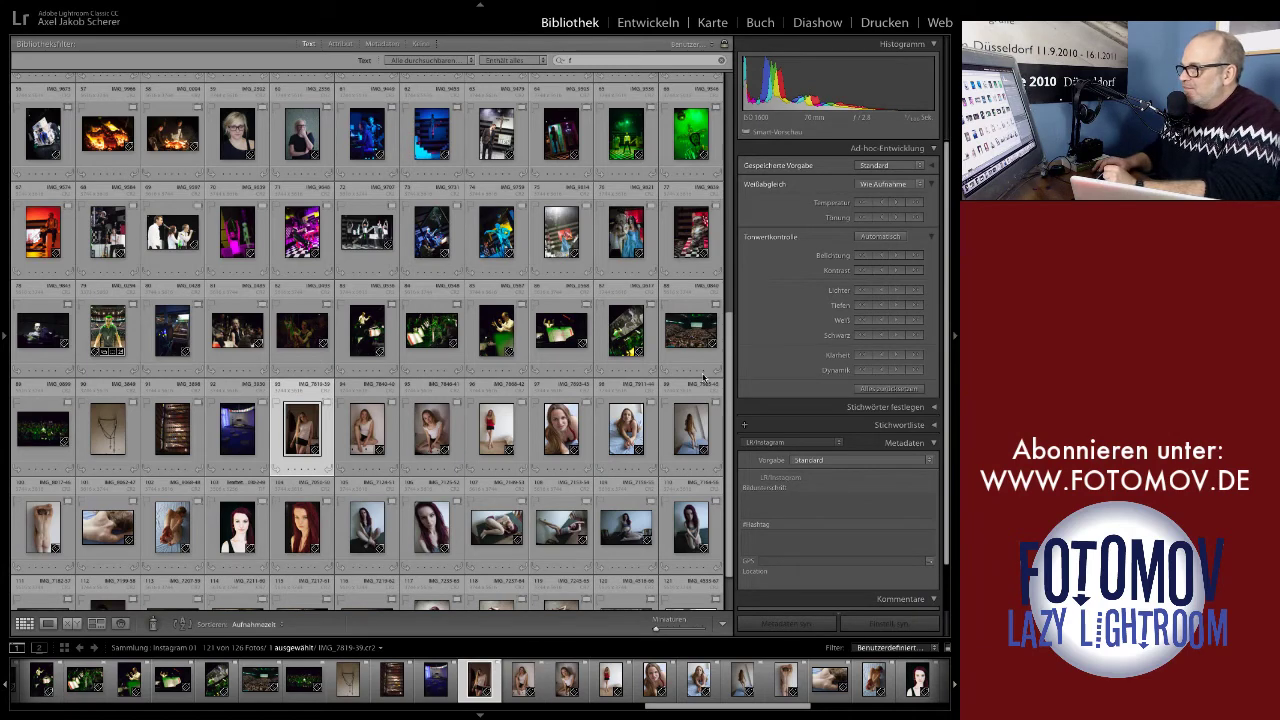
# Widen the grid and show thumbnail info, then open IMG_7819 in Loupe view.
pyautogui.click(955, 338)
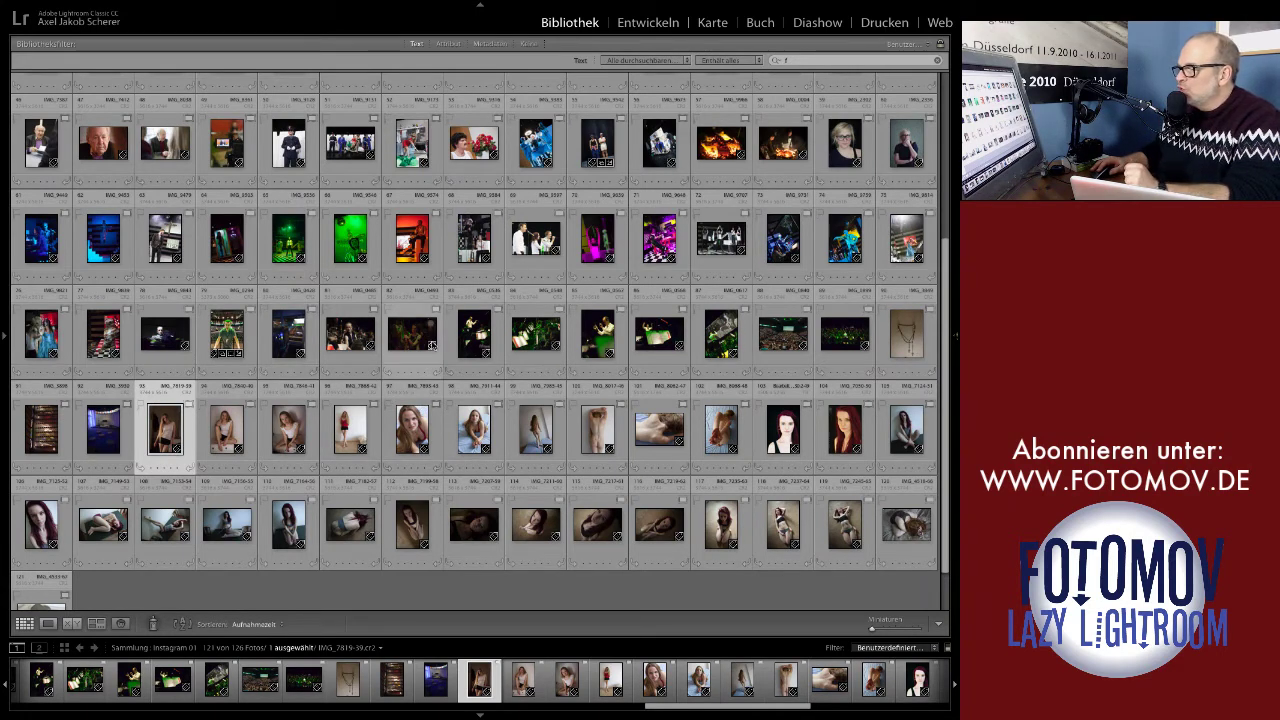
pyautogui.scroll(2, 432, 345)
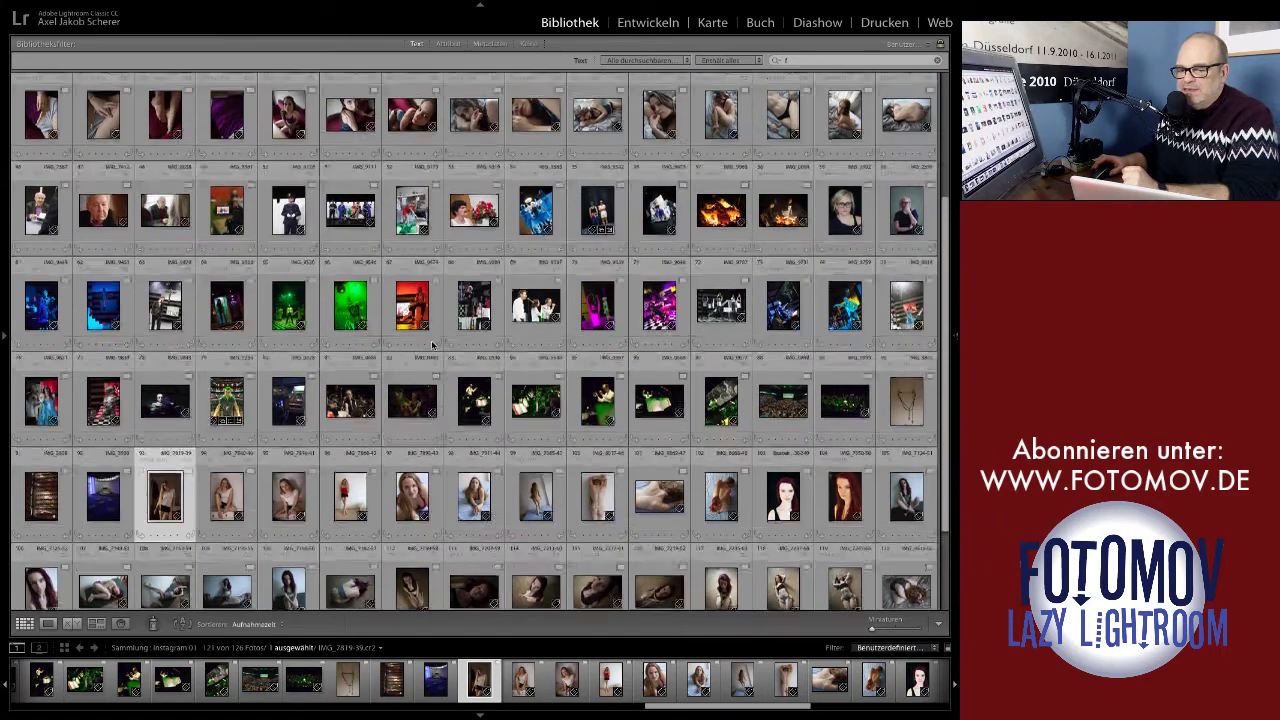
pyautogui.scroll(1, 432, 345)
pyautogui.scroll(1, 432, 345)
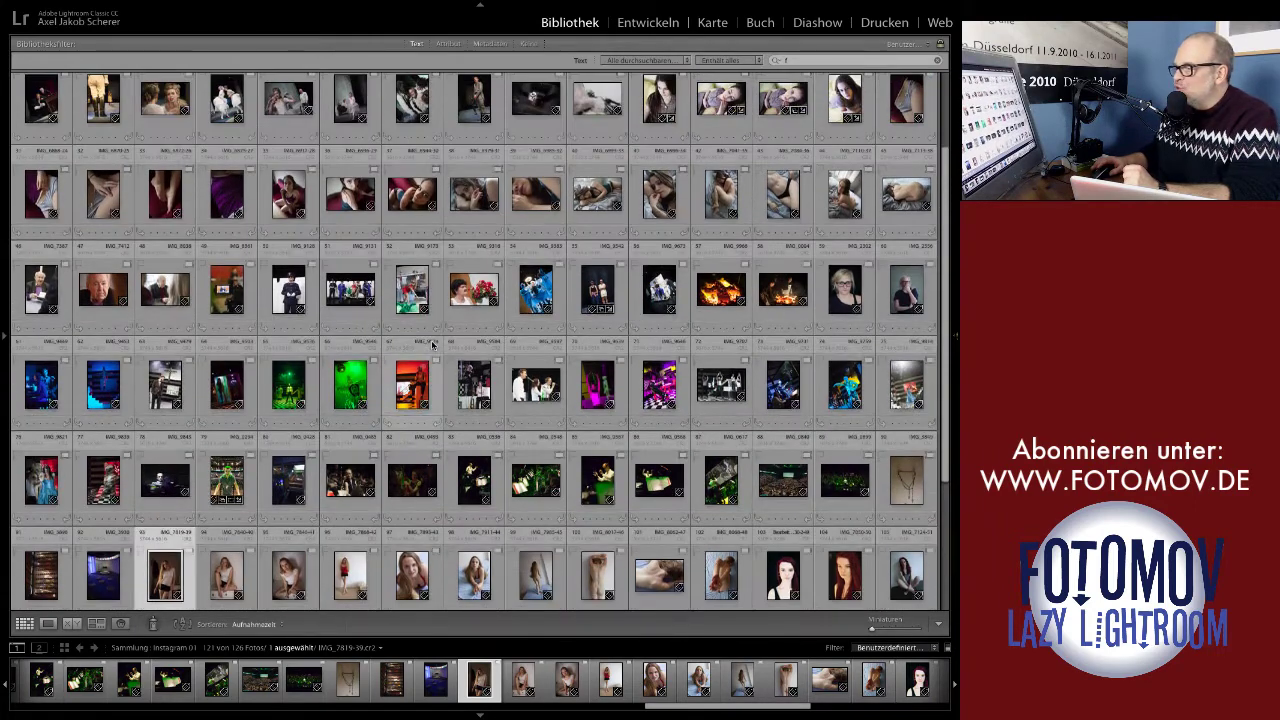
pyautogui.scroll(-1, 472, 423)
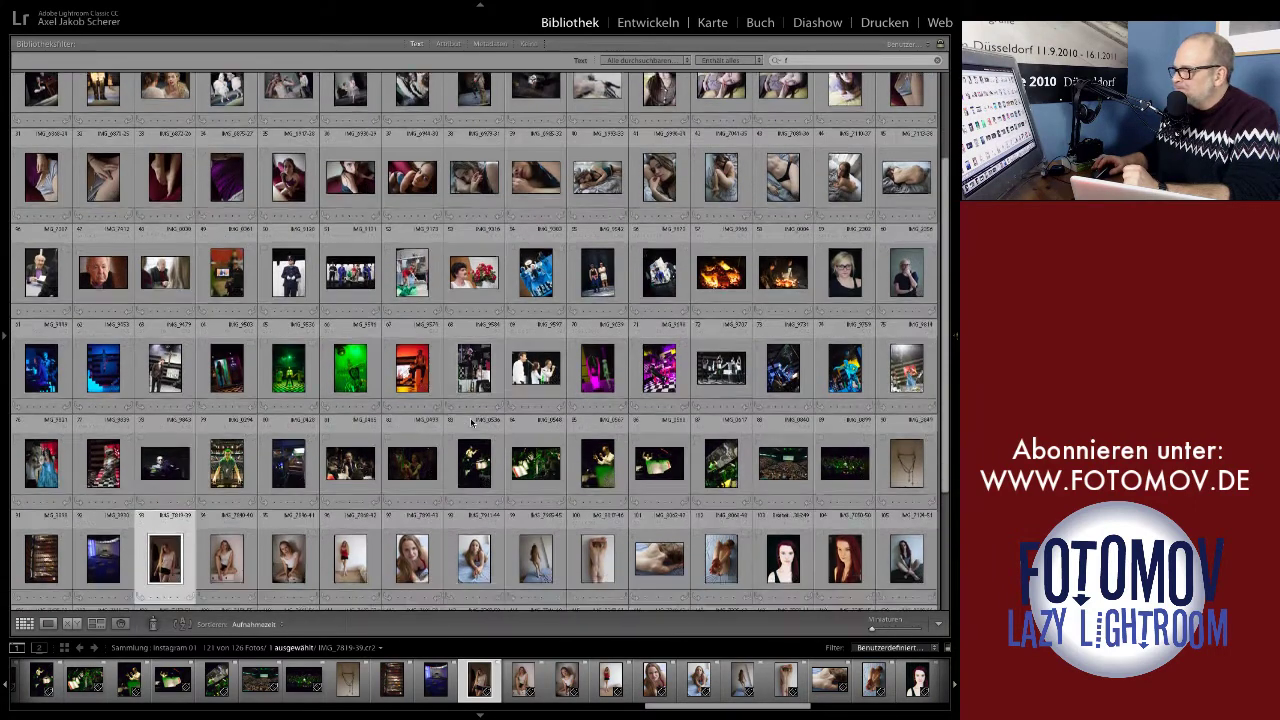
pyautogui.scroll(2, 472, 423)
pyautogui.scroll(-2, 472, 423)
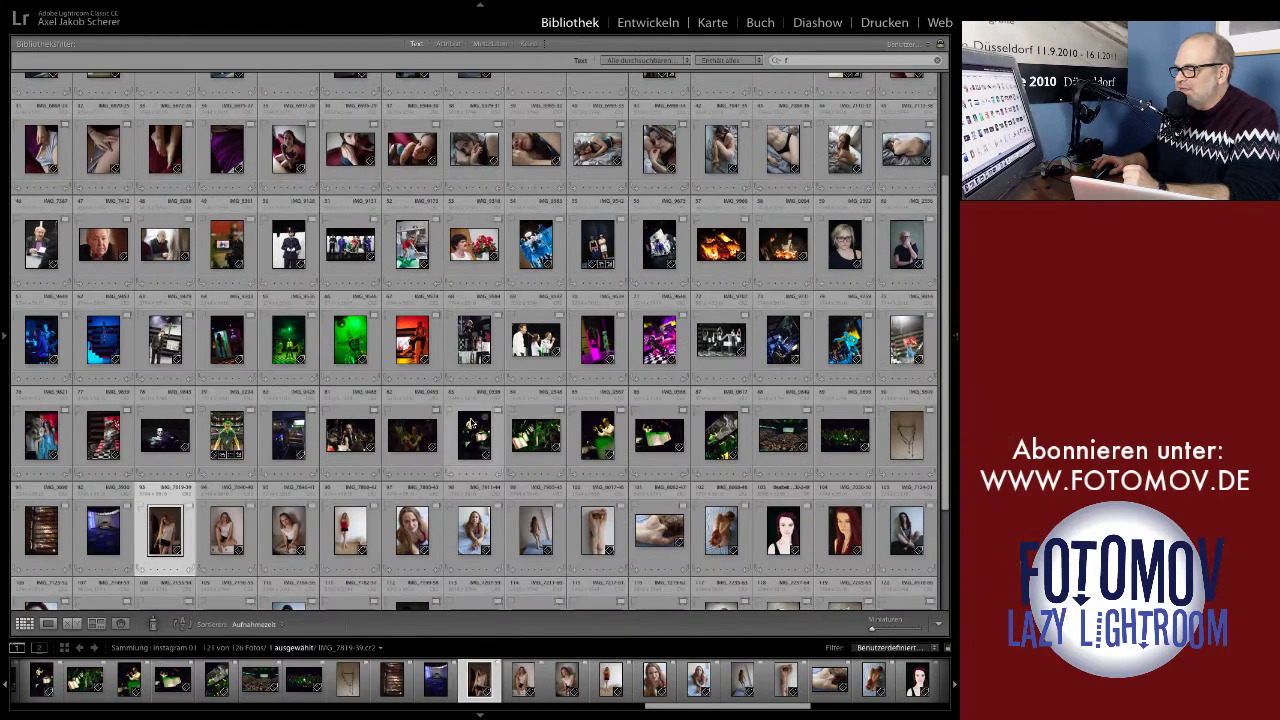
pyautogui.scroll(-1, 471, 423)
pyautogui.press('j')
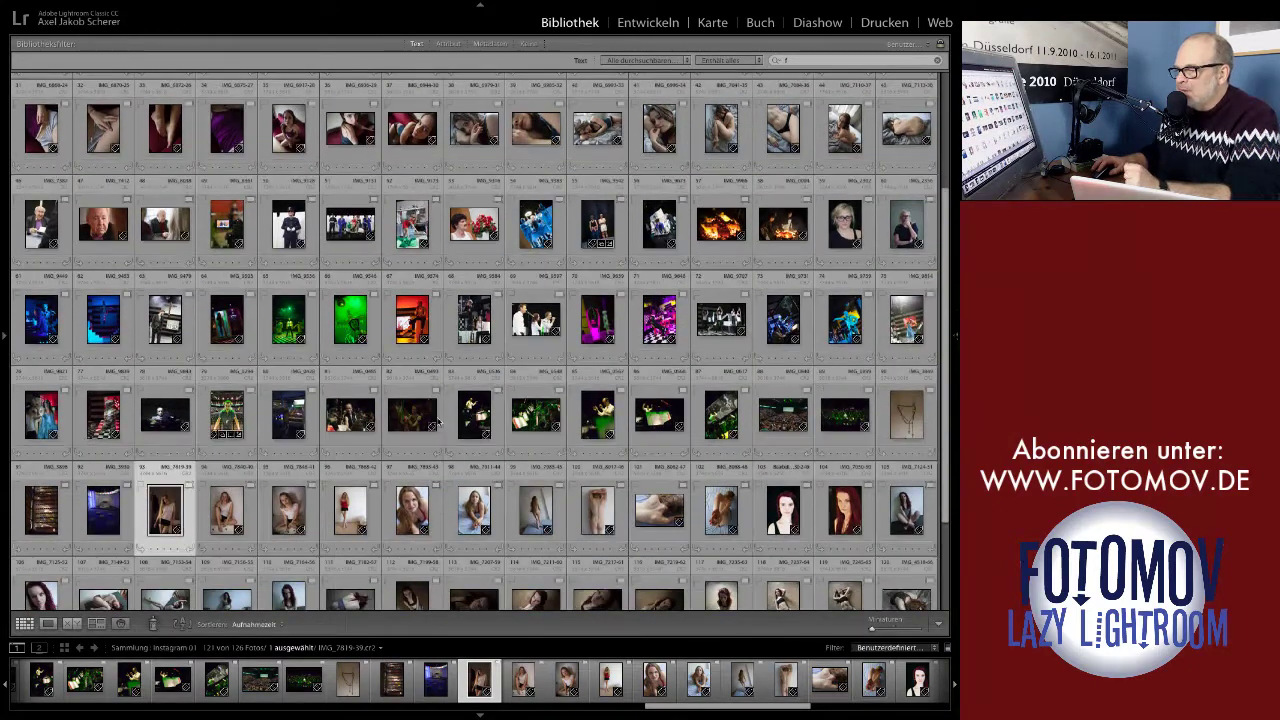
pyautogui.doubleClick(165, 518)
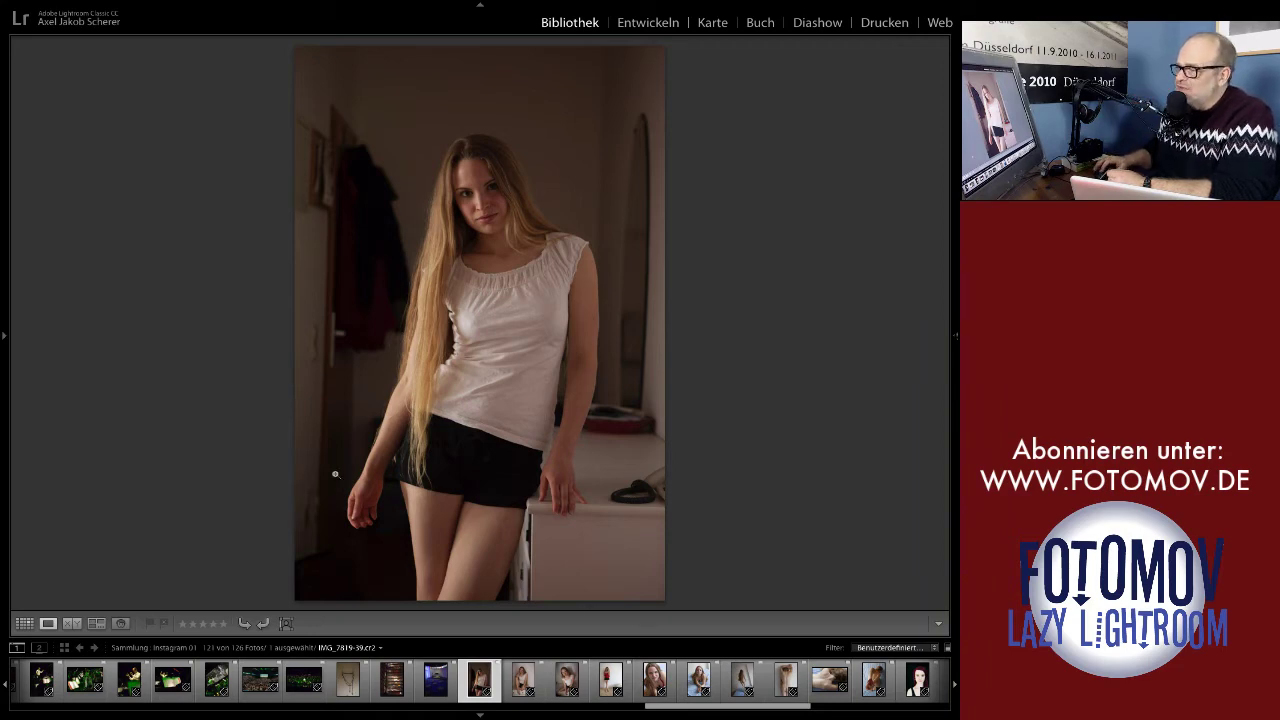
# Collapse the bottom filmstrip so the portrait IMG_7819 displays larger.
pyautogui.click(479, 715)
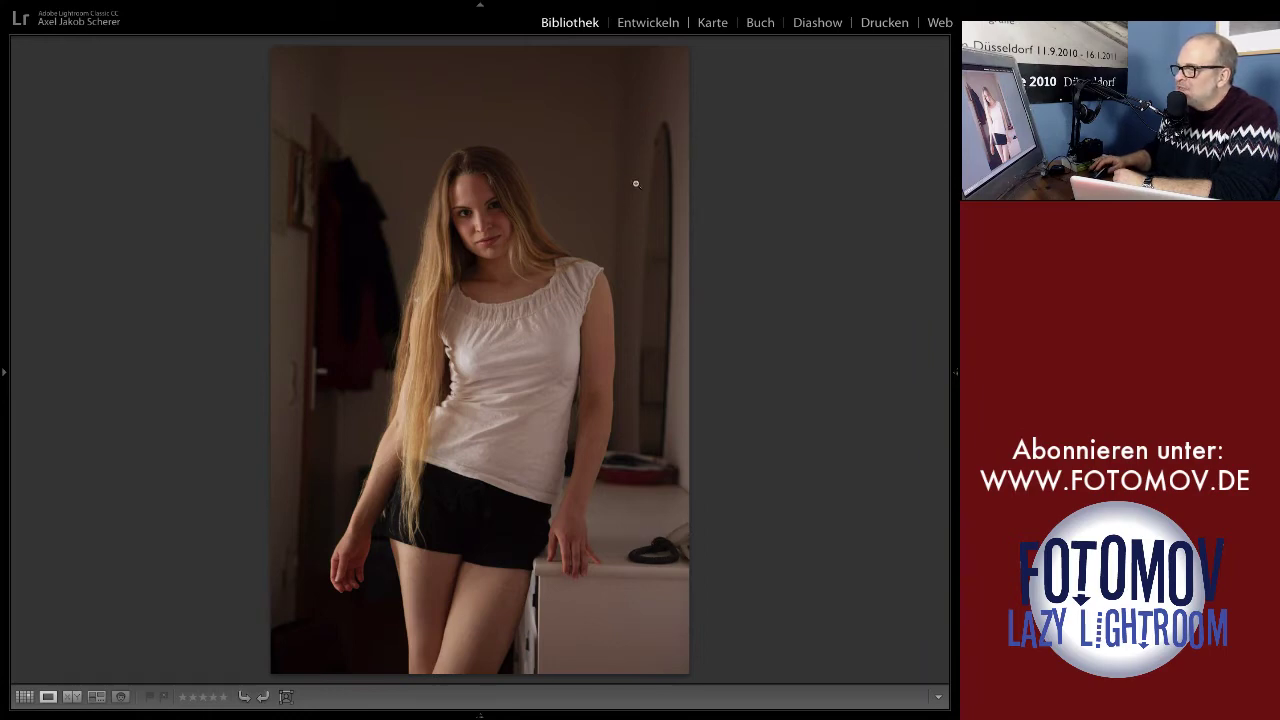
# Open the portrait in Develop and enable lens profile corrections.
pyautogui.click(648, 26)
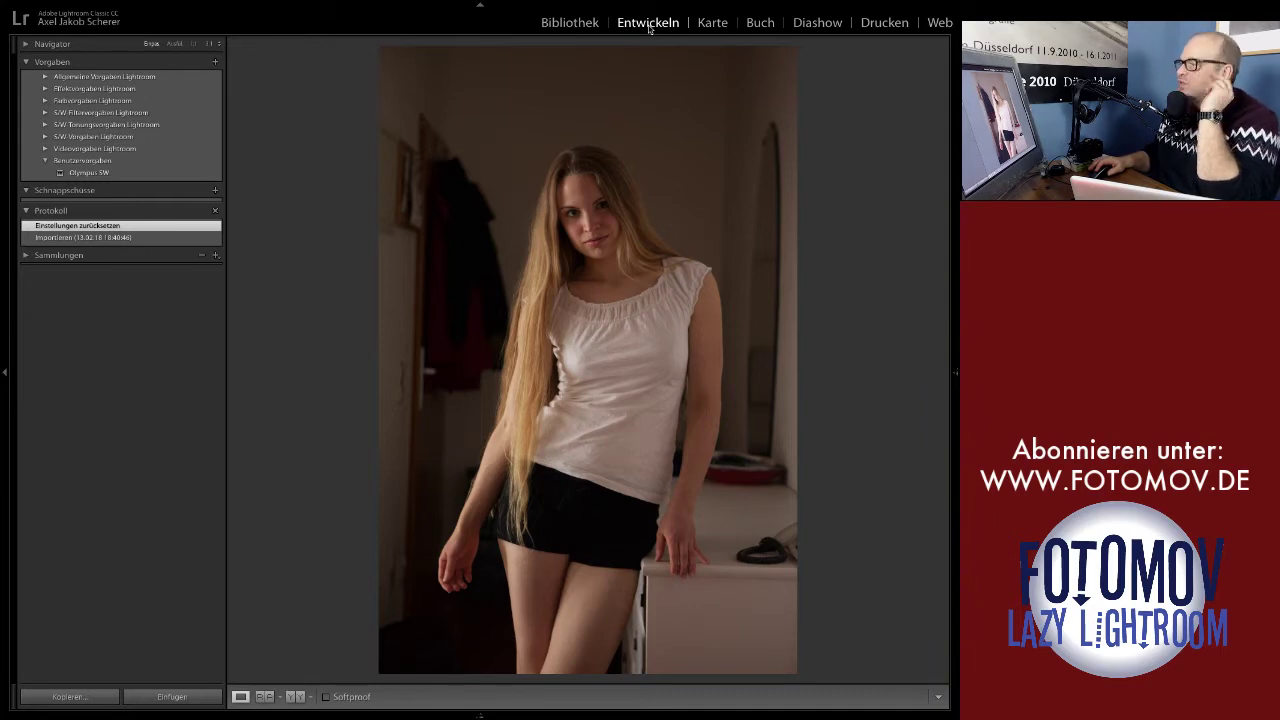
pyautogui.click(955, 372)
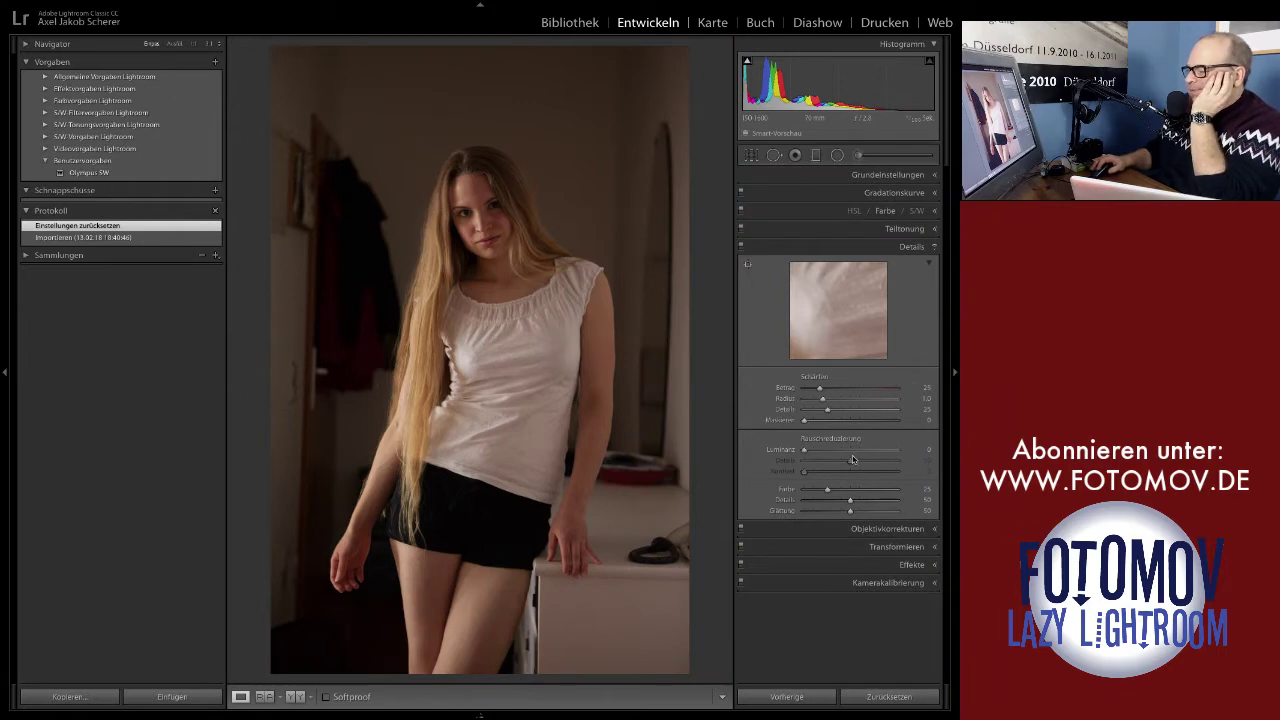
pyautogui.click(935, 536)
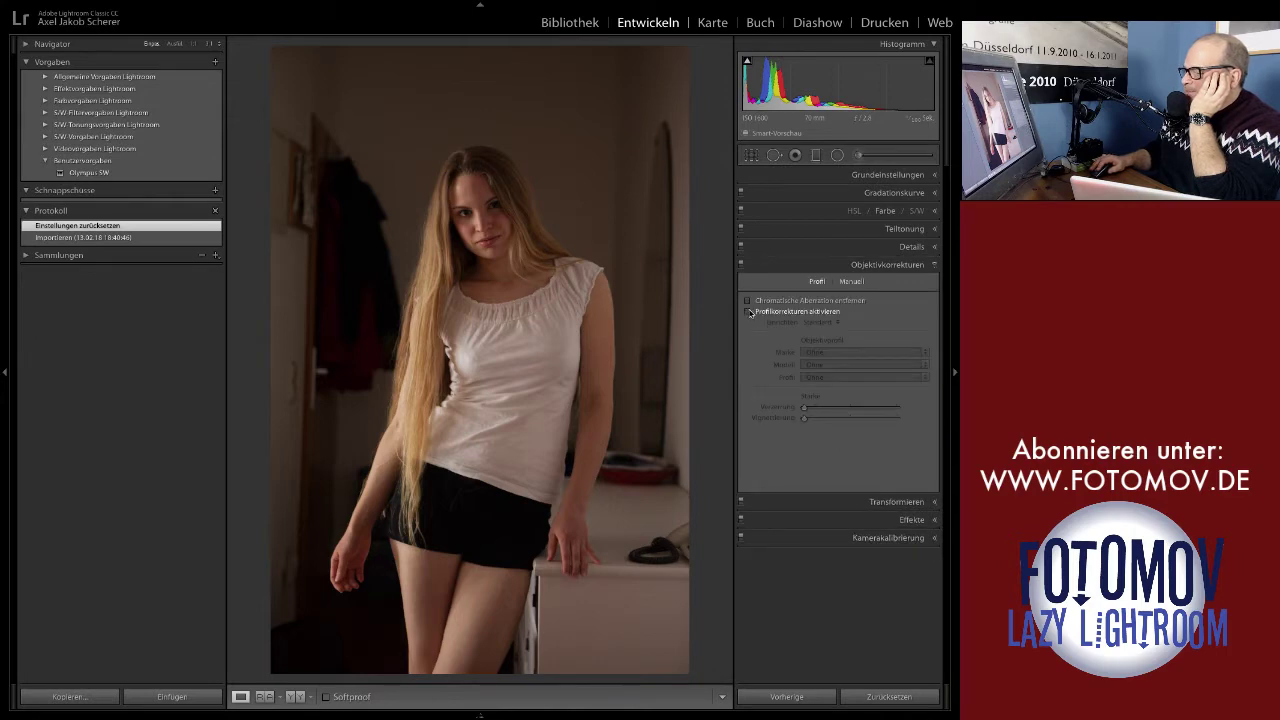
pyautogui.click(747, 312)
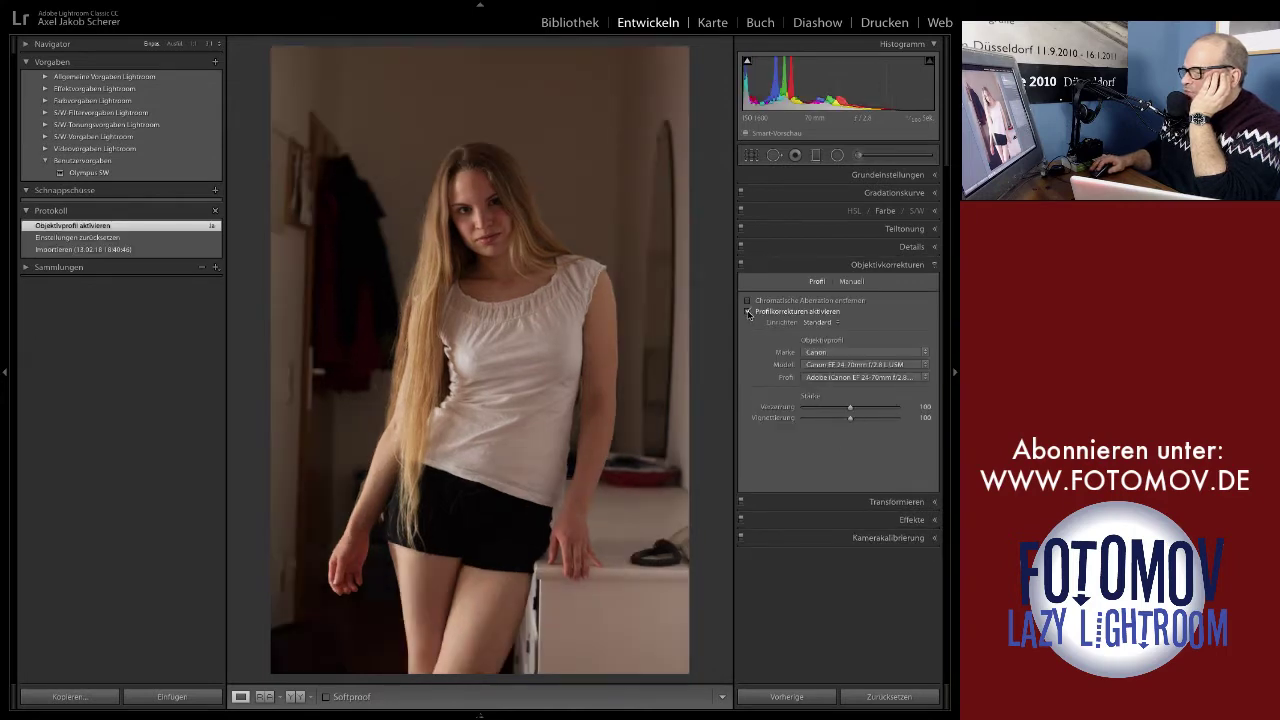
pyautogui.click(747, 312)
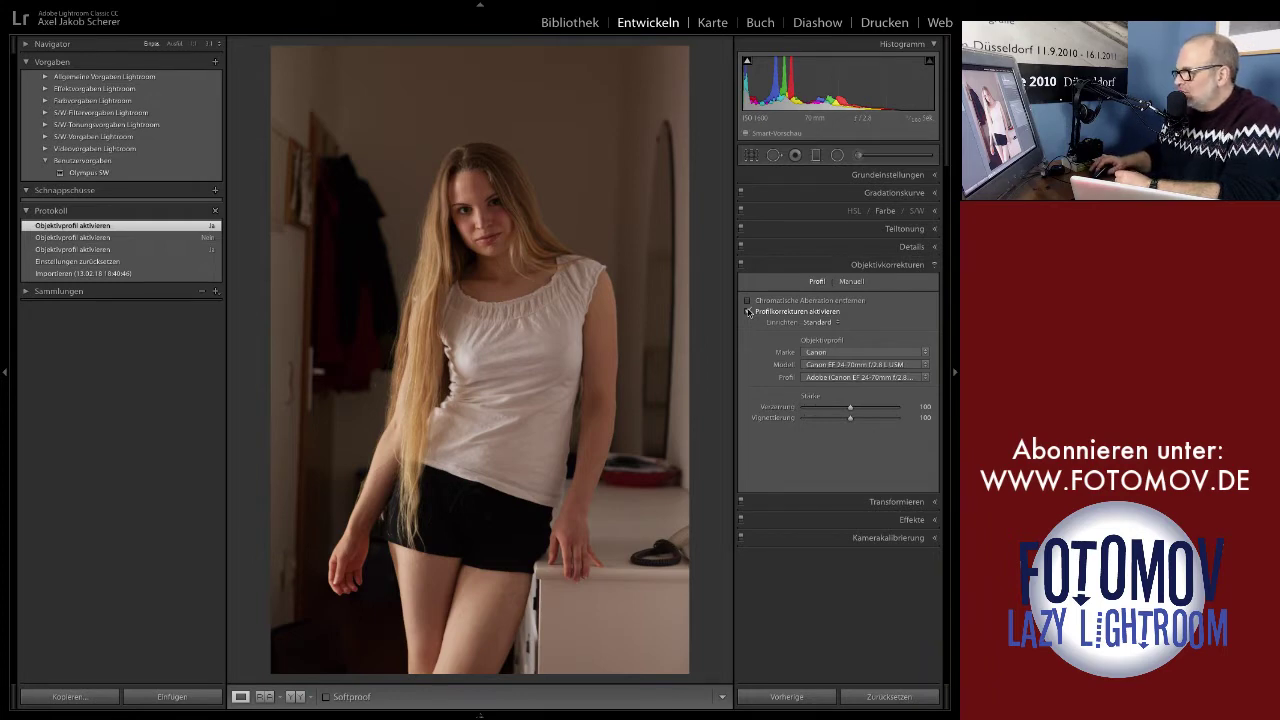
# Check the Manual lens correction options and expand the Transform panel.
pyautogui.click(852, 282)
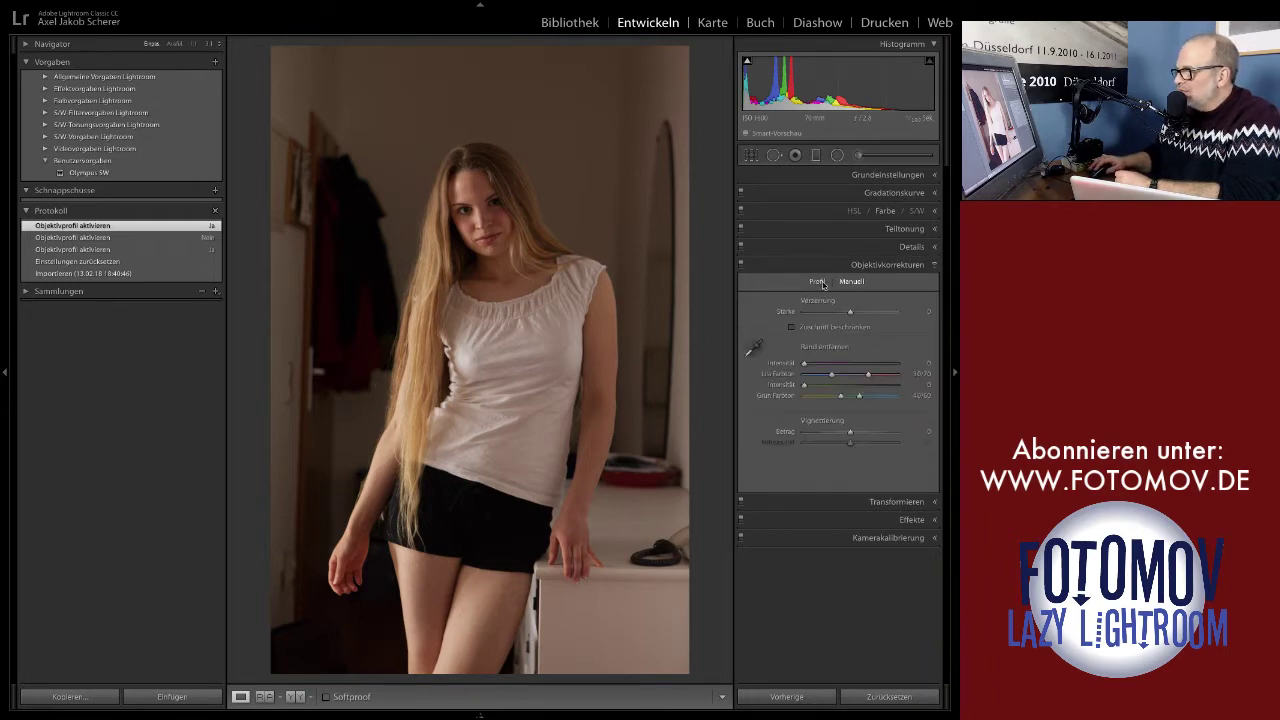
pyautogui.click(818, 283)
pyautogui.click(935, 502)
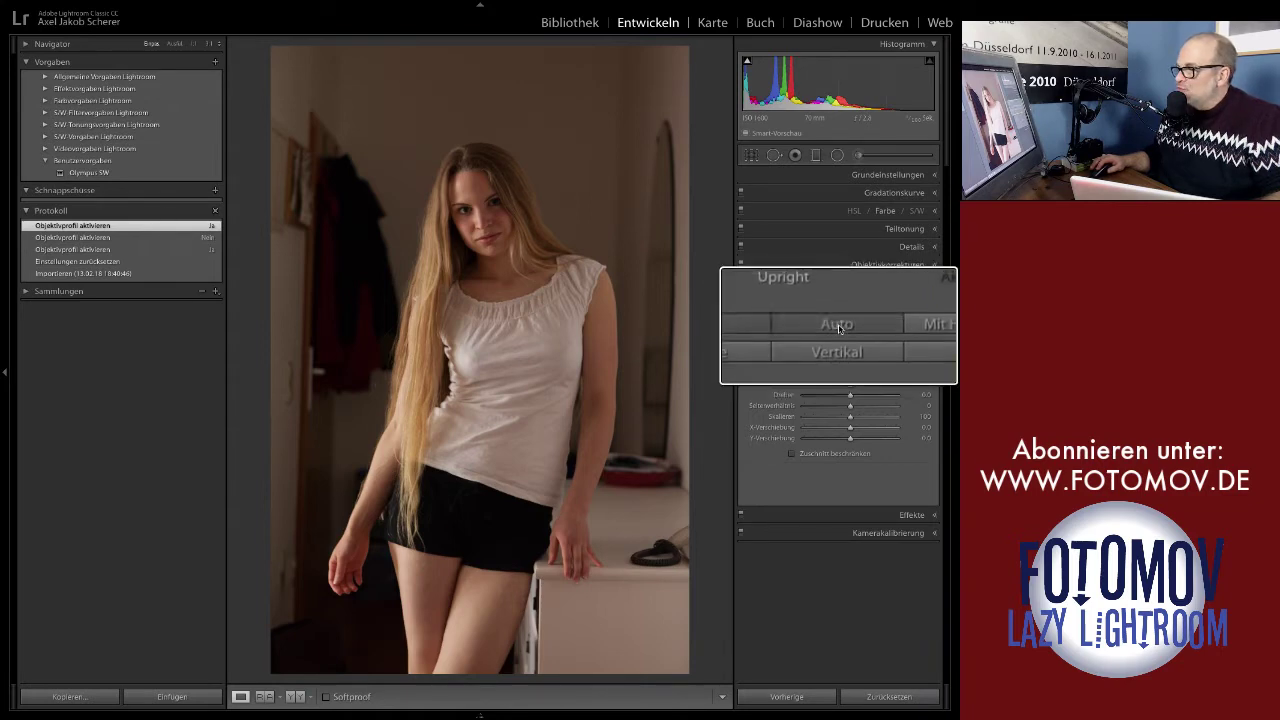
# Set Upright to Auto, compare with Off, then reapply Auto.
pyautogui.click(838, 326)
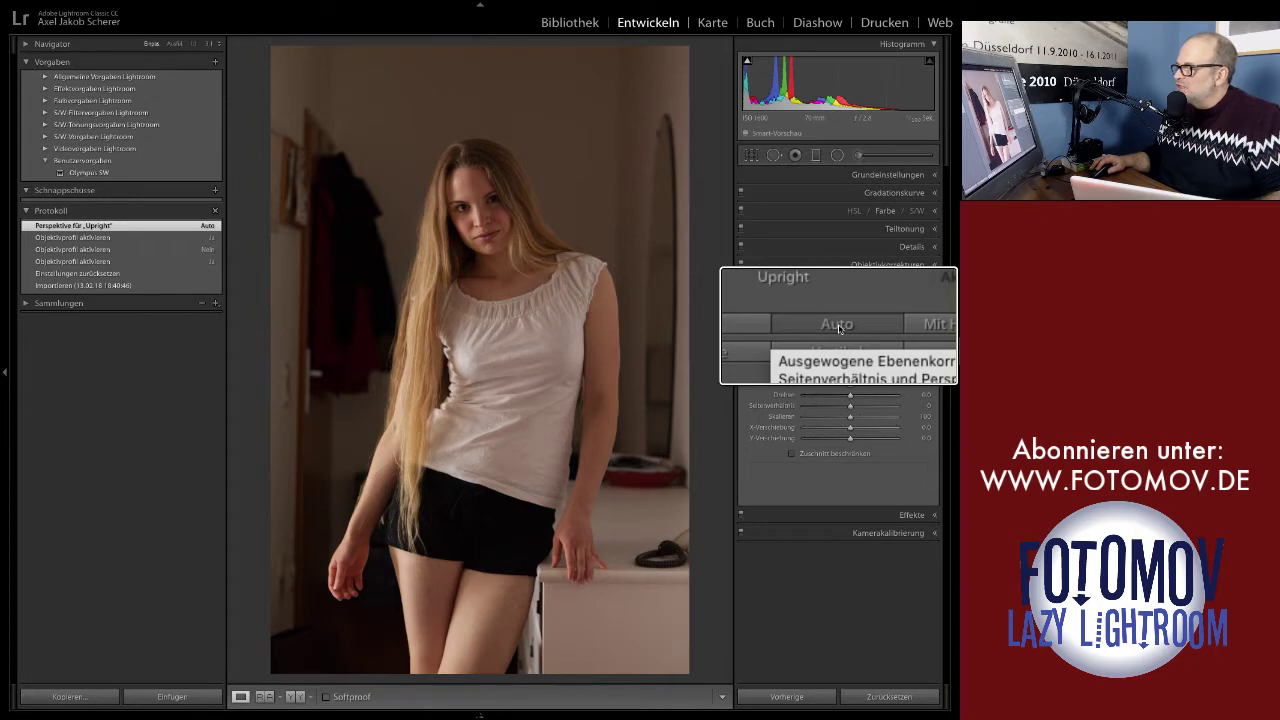
pyautogui.click(775, 327)
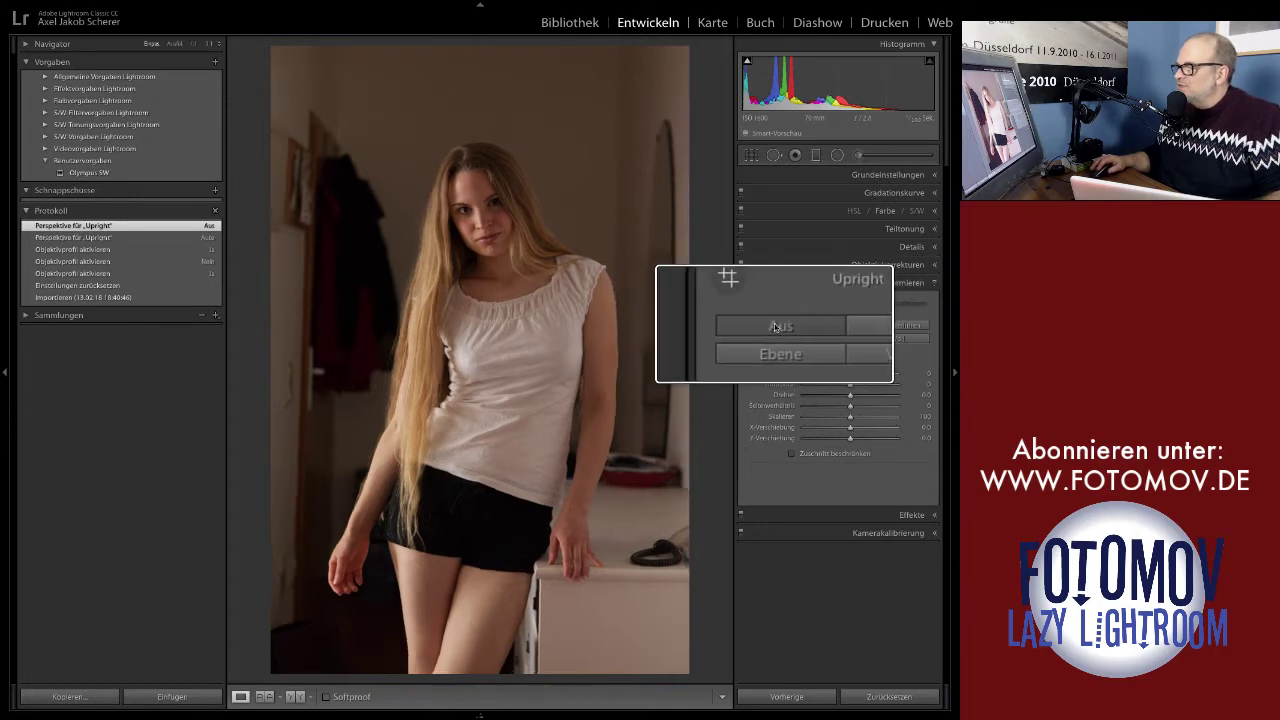
pyautogui.click(838, 327)
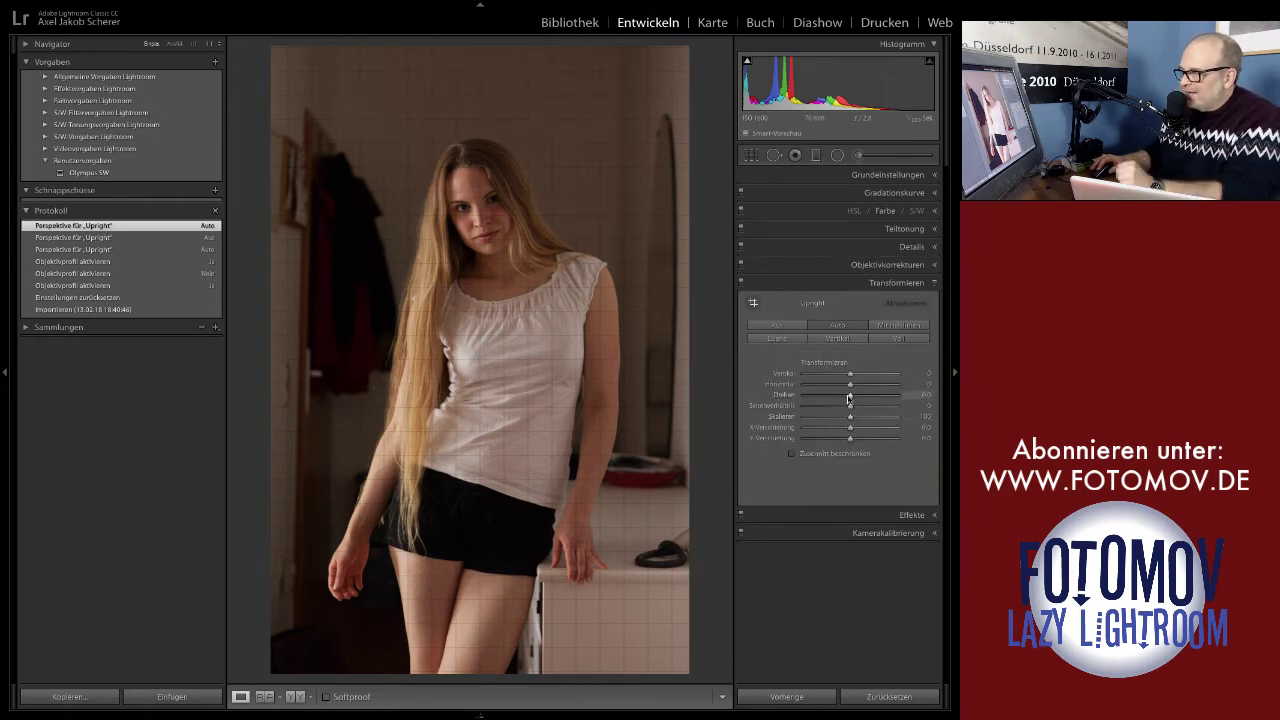
# Rotate slightly, turn on Constrain Crop, and set vertical perspective to −4.
pyautogui.moveTo(849, 398); pyautogui.dragTo(856, 396)
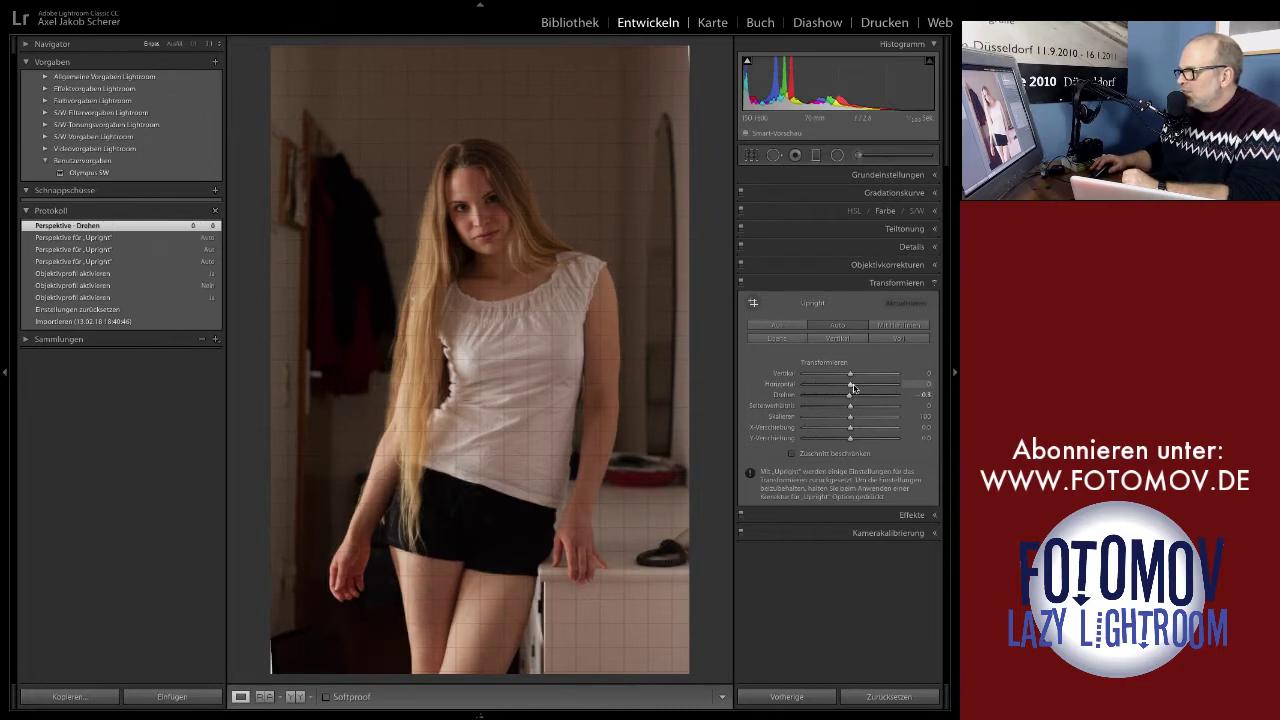
pyautogui.click(792, 453)
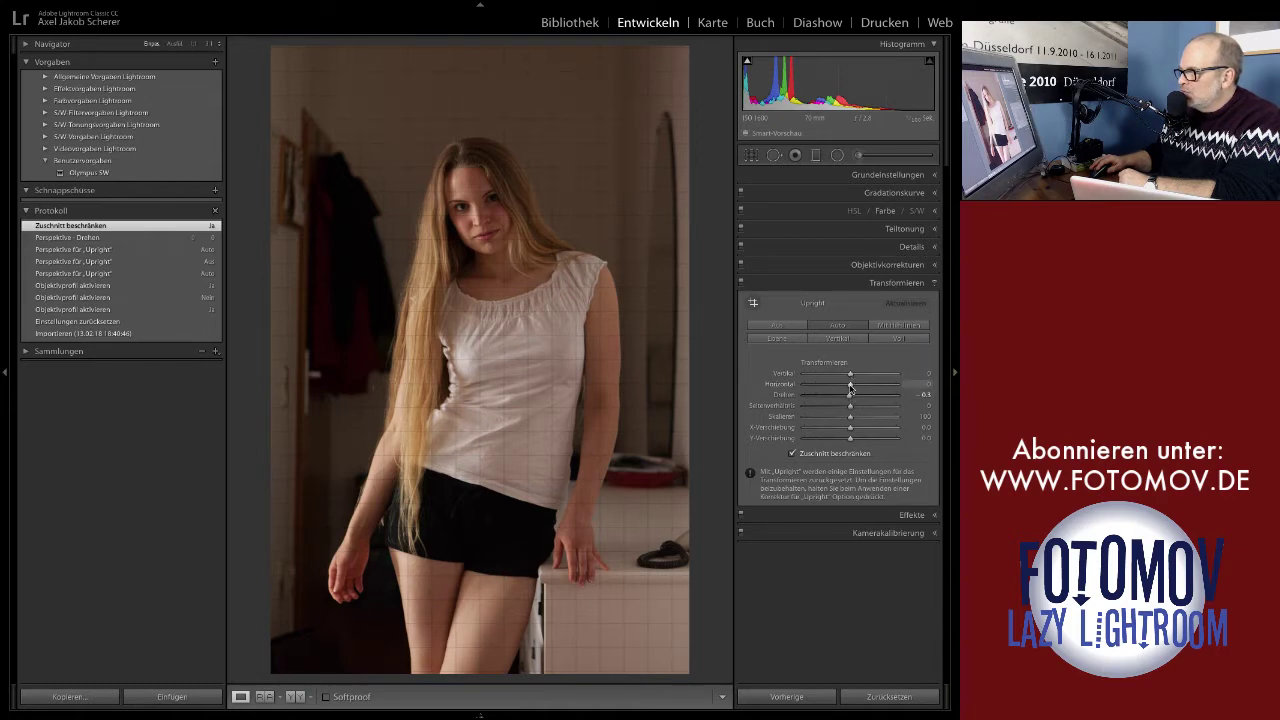
pyautogui.moveTo(850, 387); pyautogui.dragTo(848, 377)
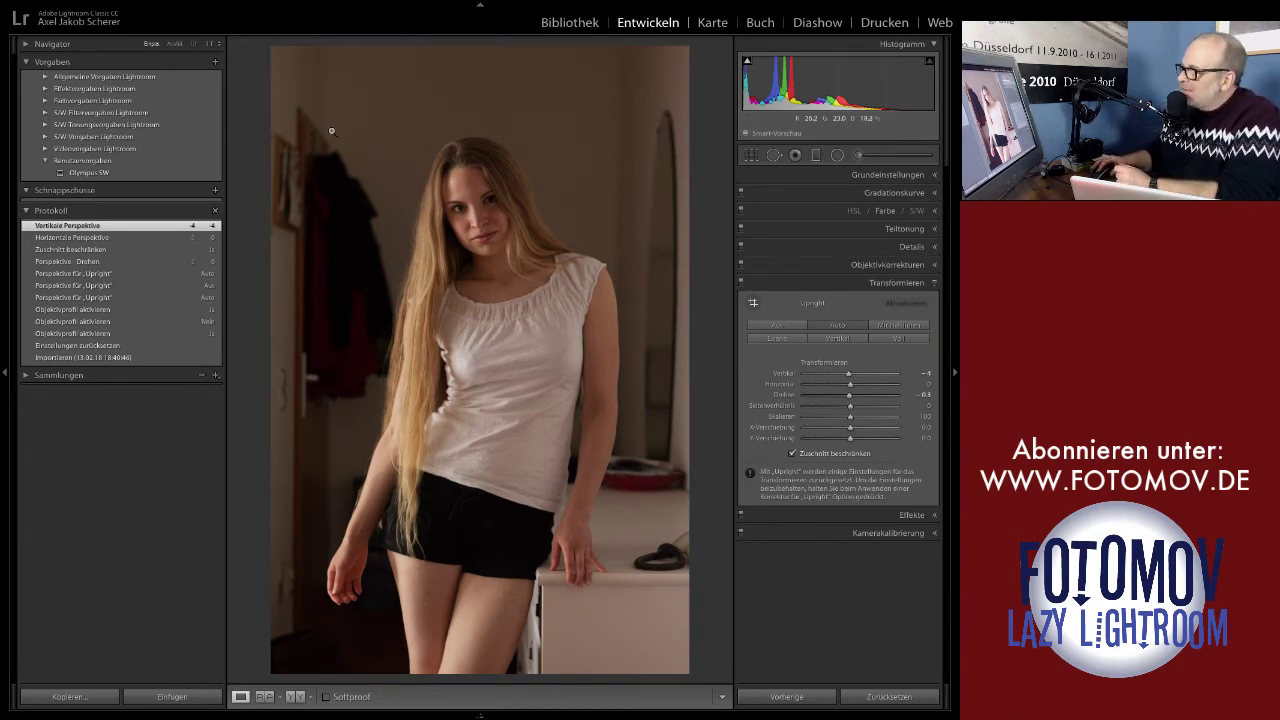
# In Basic, set exposure to +0.60 and white balance temperature to 4,205 K.
pyautogui.click(930, 177)
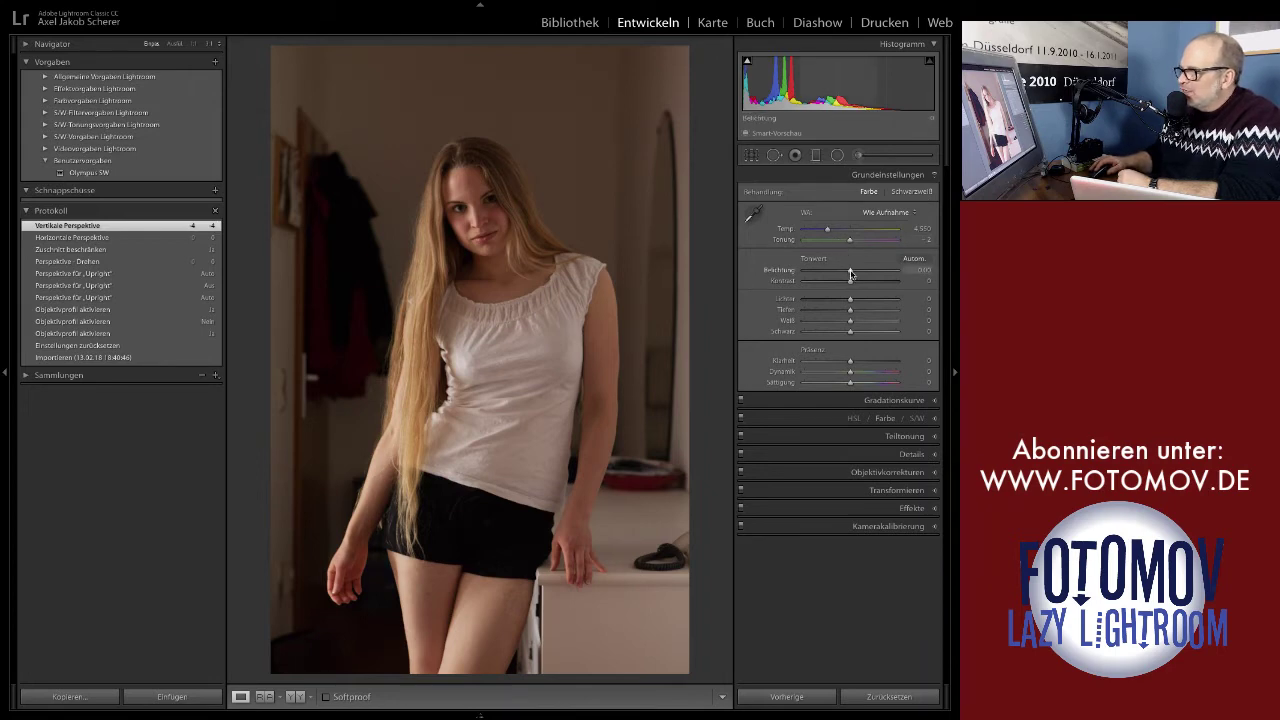
pyautogui.moveTo(850, 273); pyautogui.dragTo(856, 273)
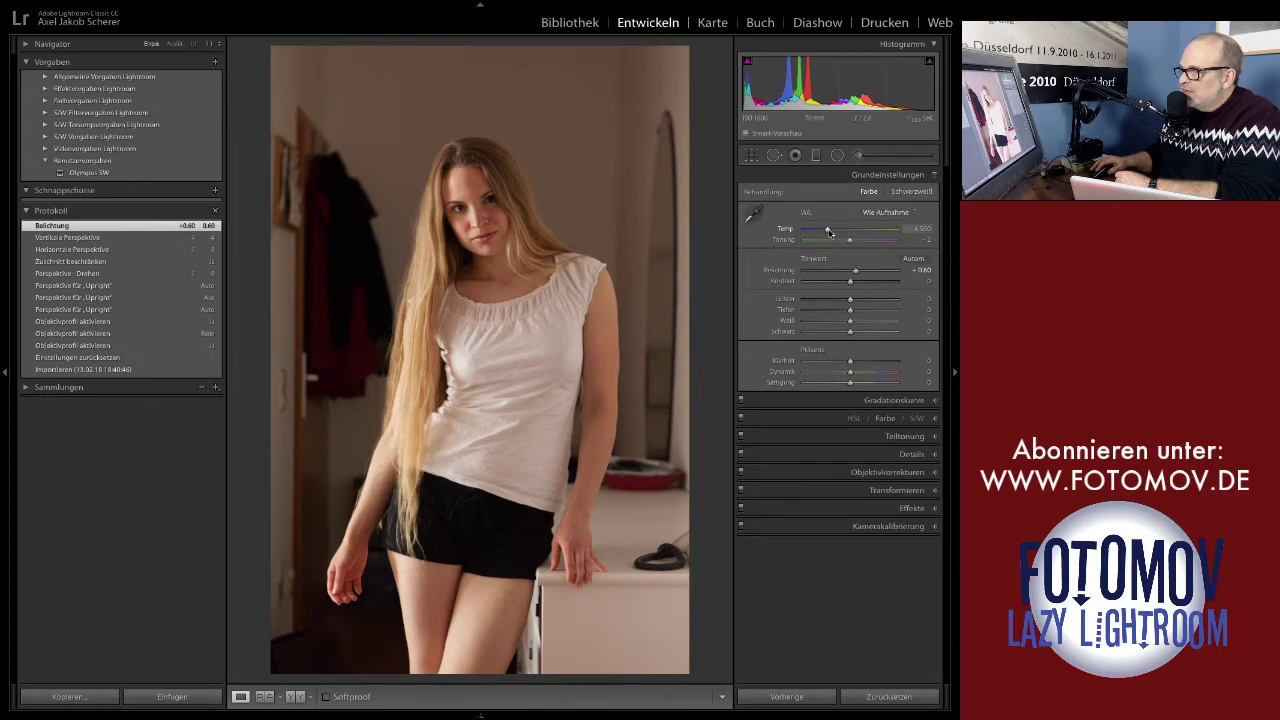
pyautogui.click(828, 232)
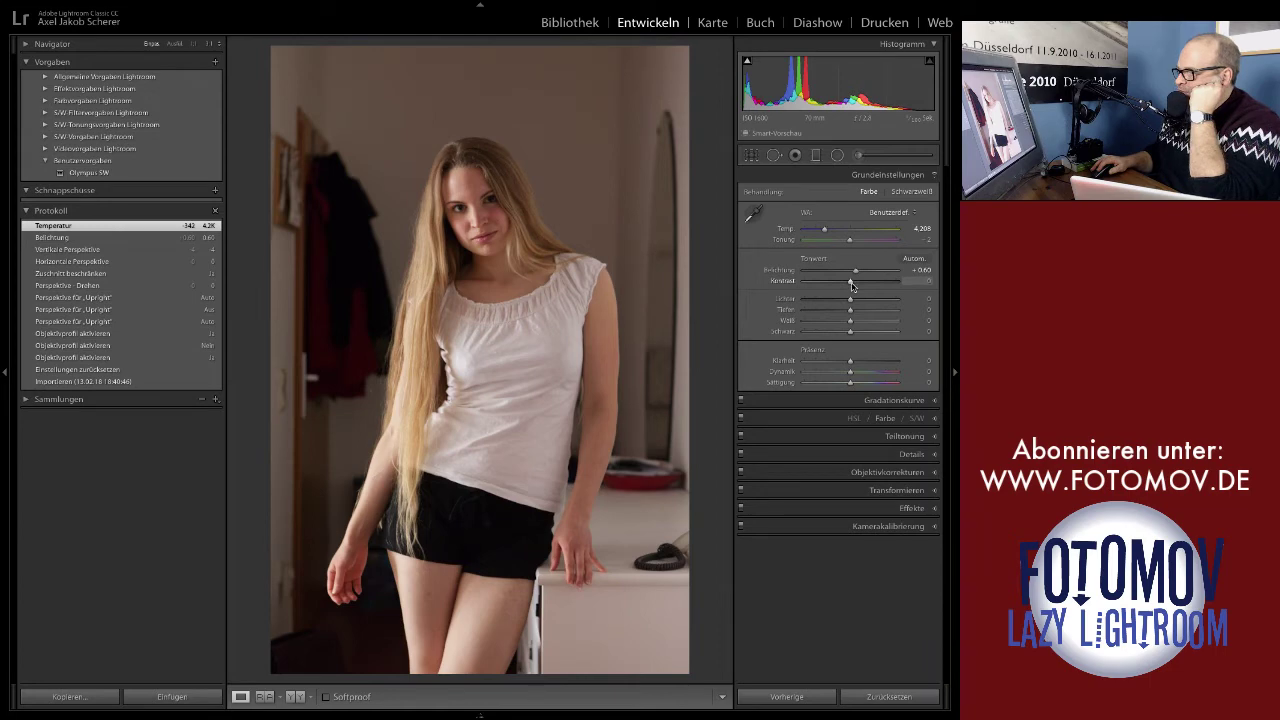
# Set contrast to +5, shadows to −58 and blacks to −23.
pyautogui.moveTo(860, 287)
pyautogui.mouseDown()
pyautogui.moveTo(849, 288)
pyautogui.moveTo(876, 293)
pyautogui.mouseUp()
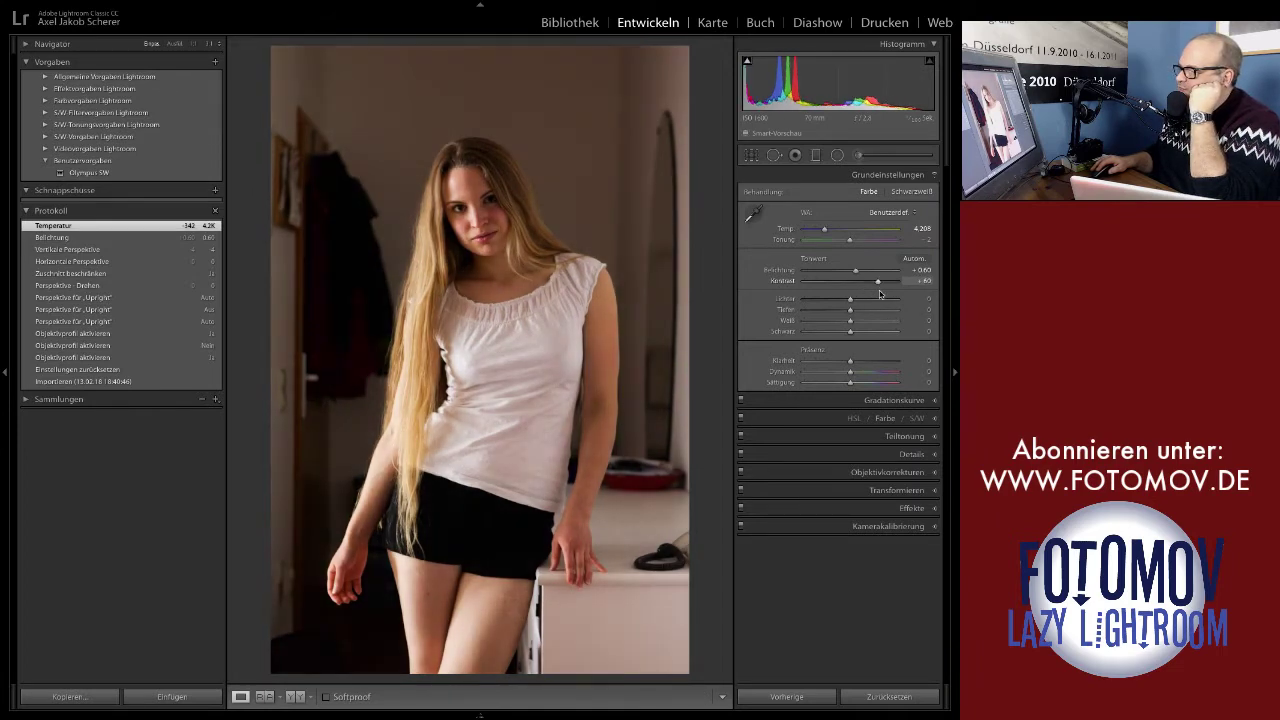
pyautogui.moveTo(876, 293); pyautogui.dragTo(853, 286)
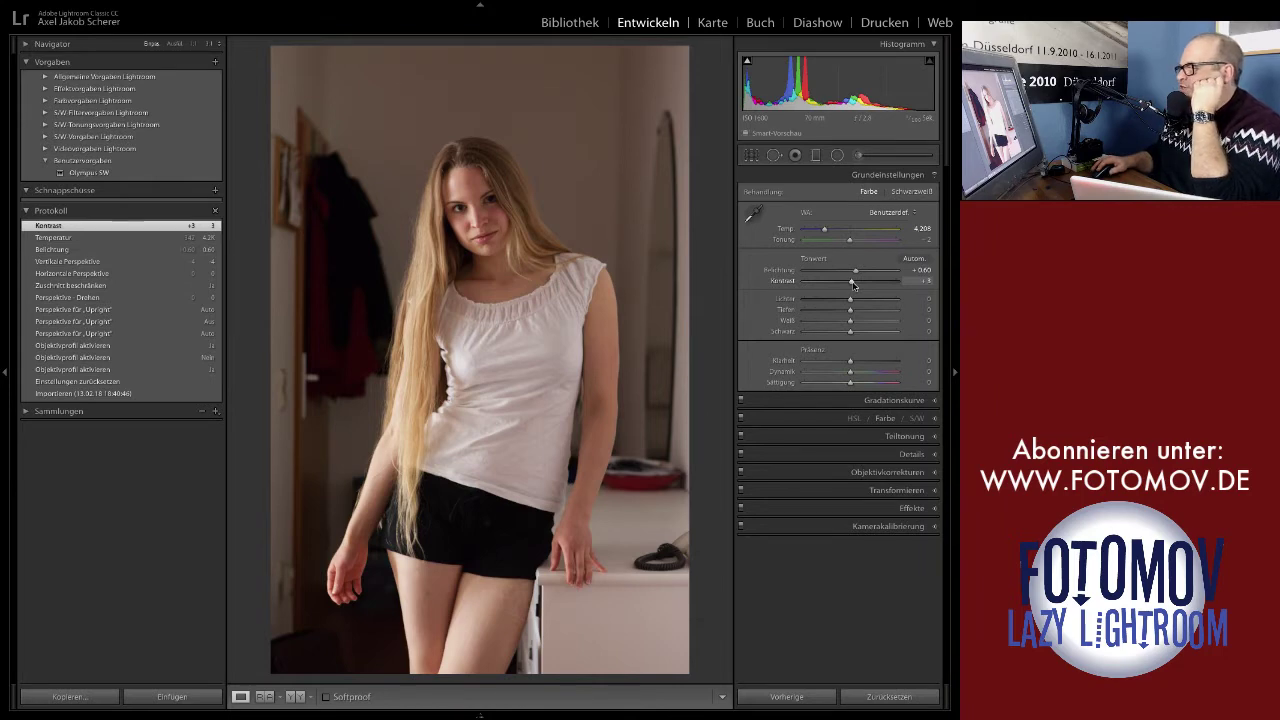
pyautogui.moveTo(852, 286); pyautogui.dragTo(850, 285)
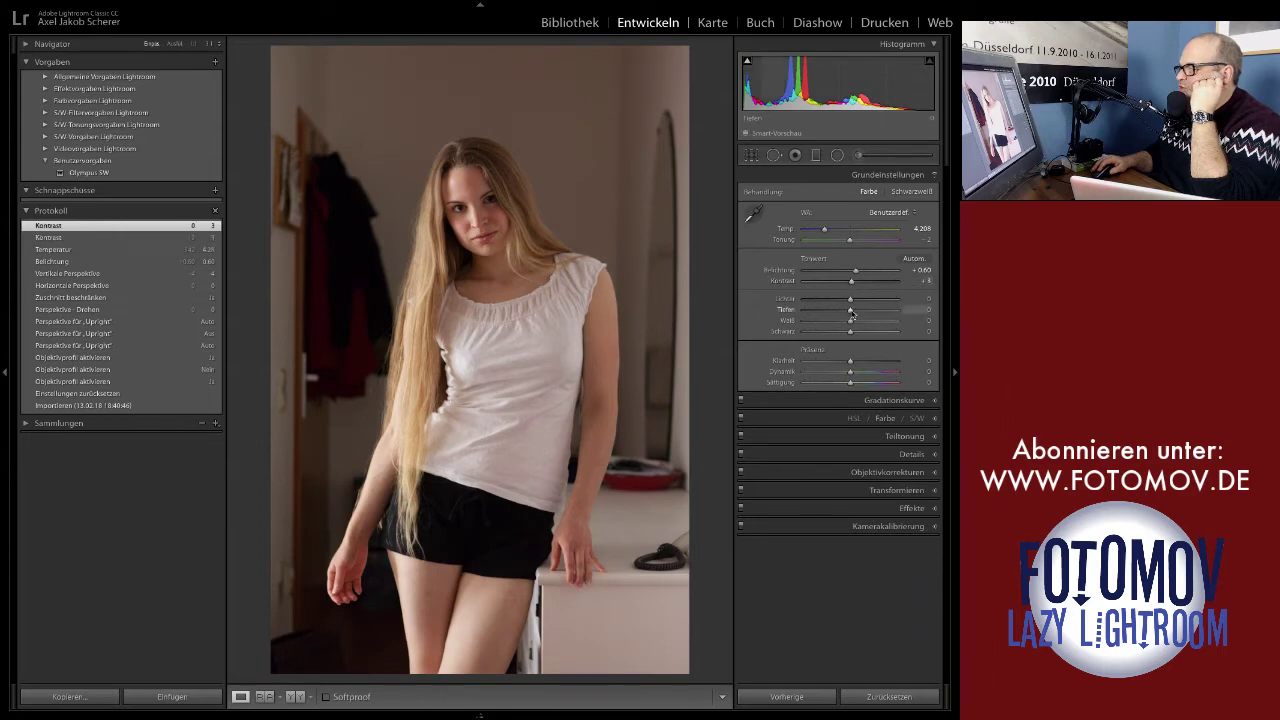
pyautogui.moveTo(855, 315)
pyautogui.mouseDown()
pyautogui.moveTo(877, 316)
pyautogui.moveTo(802, 311)
pyautogui.moveTo(823, 311)
pyautogui.mouseUp()
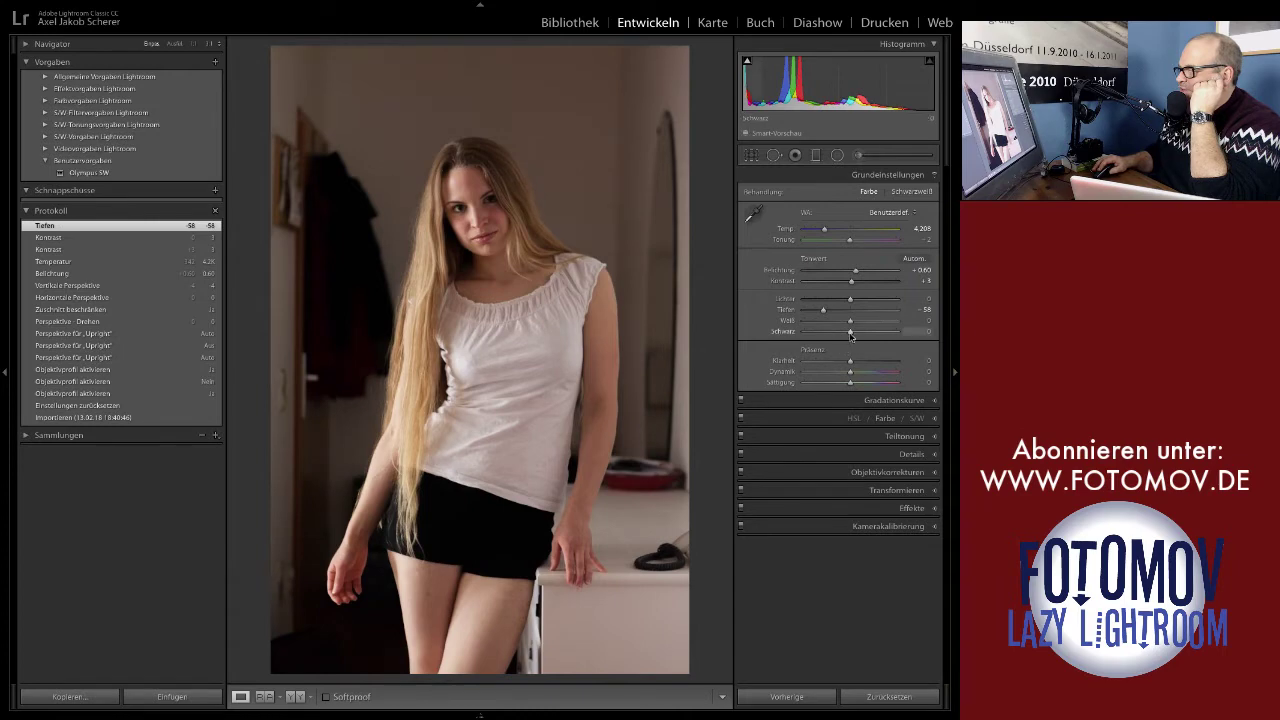
pyautogui.moveTo(850, 335); pyautogui.dragTo(840, 333)
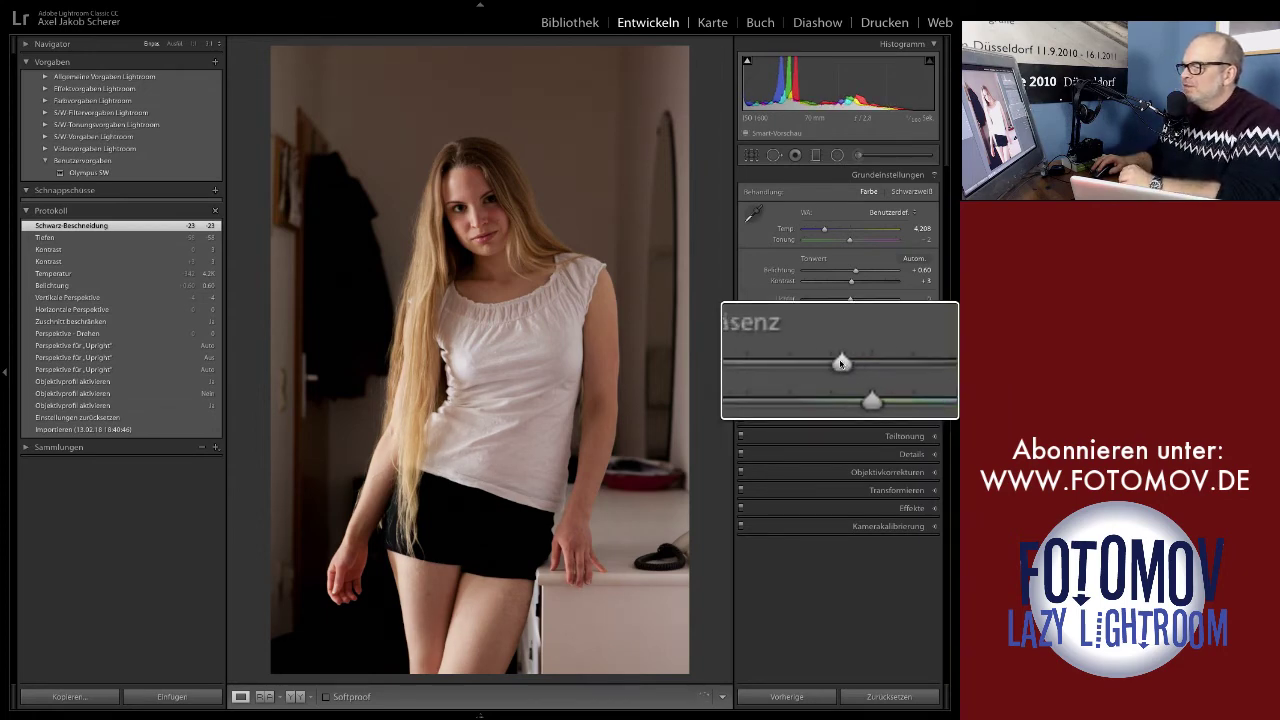
# Set the Presence section's Clarity slider to +18.
pyautogui.moveTo(833, 363); pyautogui.dragTo(842, 366)
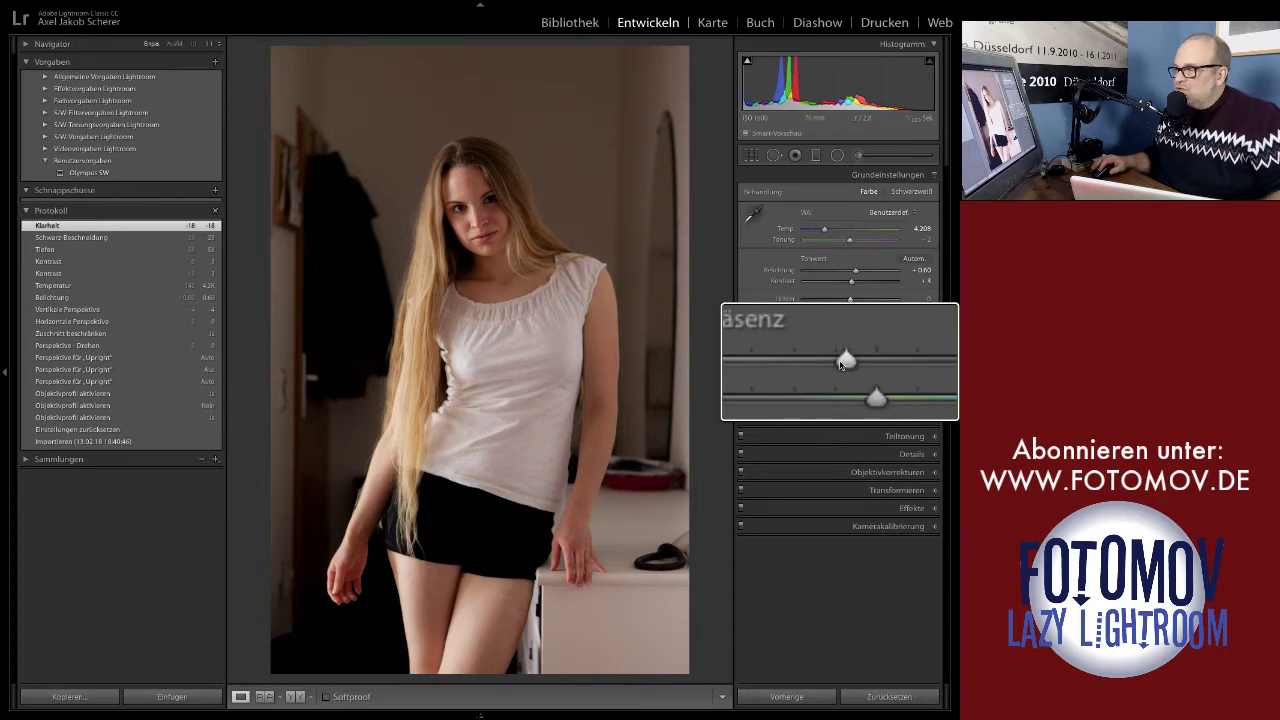
# Pick the Adjustment Brush at size 14 and set edit pins to Never.
pyautogui.click(858, 155)
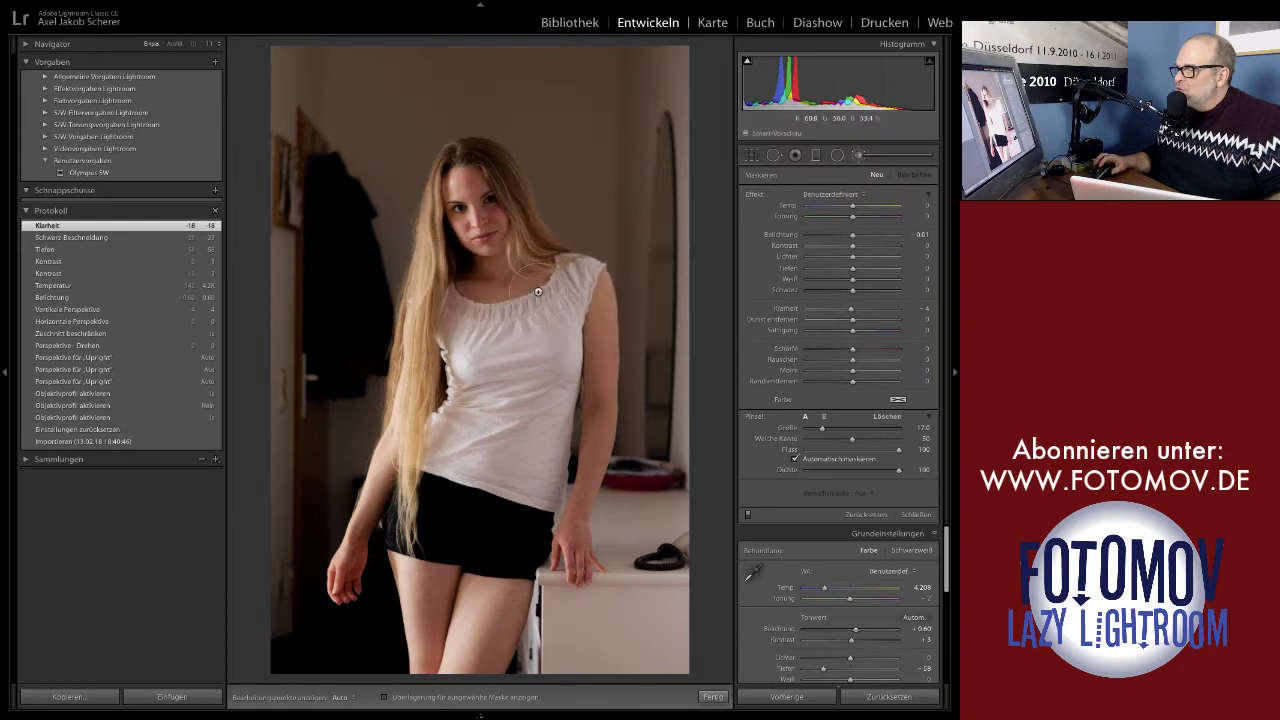
pyautogui.scroll(-5, 538, 291)
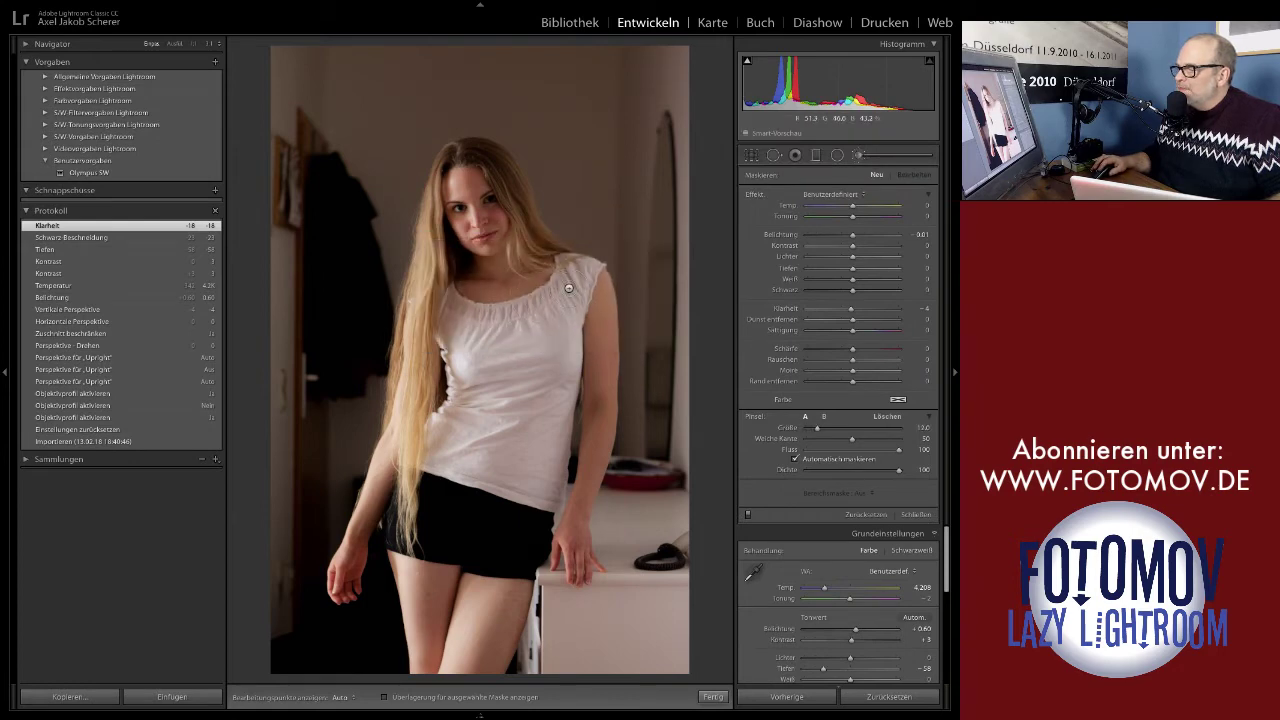
pyautogui.scroll(2, 577, 271)
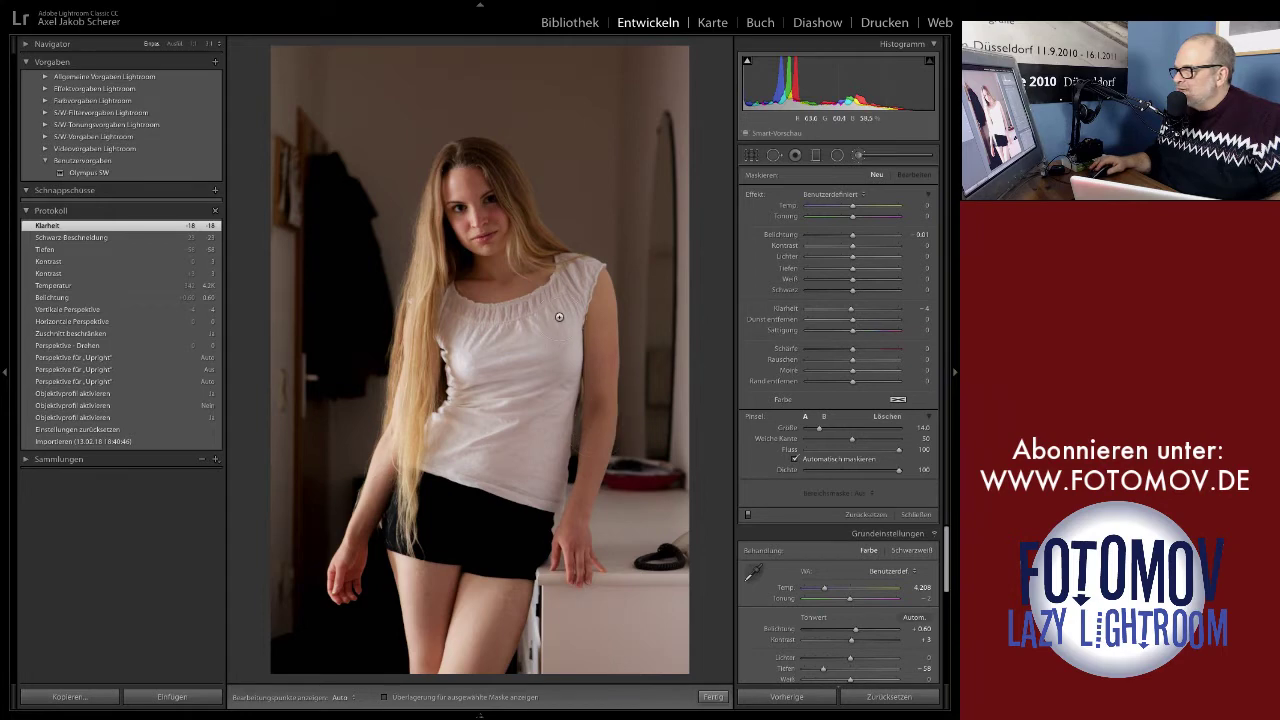
pyautogui.press('h')
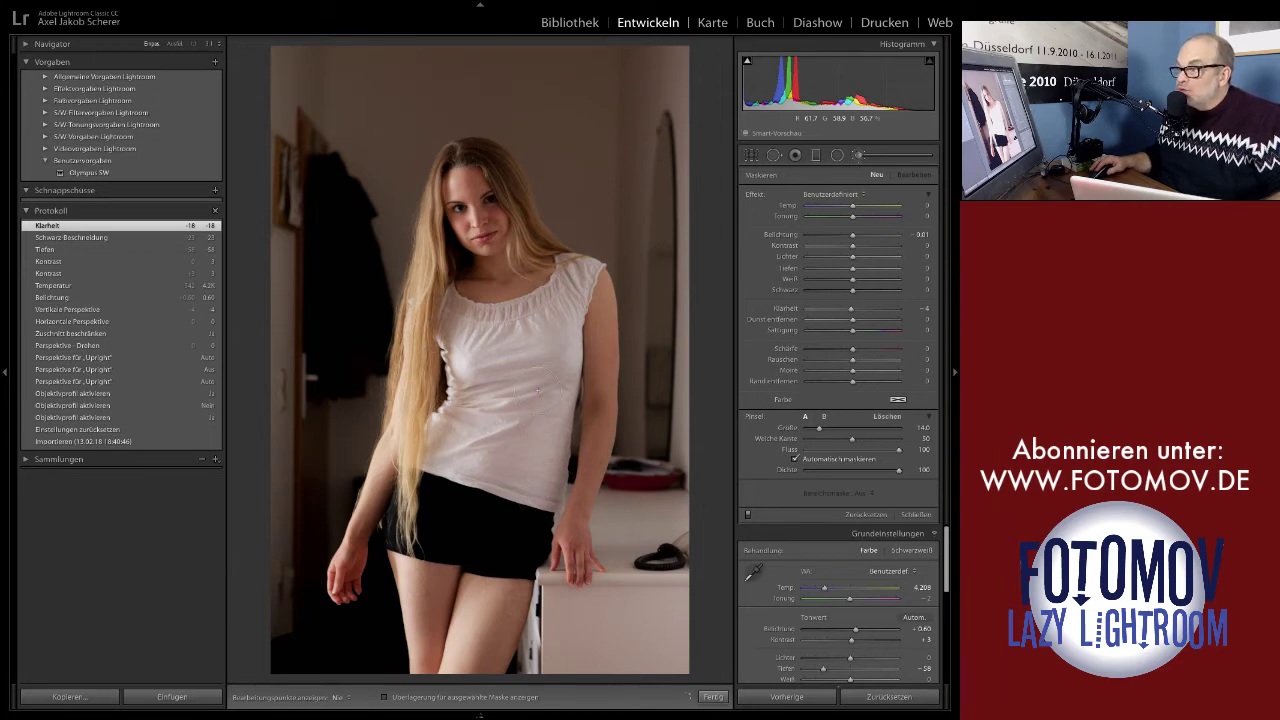
# Brush two strokes over the white shirt, checking coverage with the red mask overlay.
pyautogui.moveTo(544, 398); pyautogui.dragTo(576, 274)
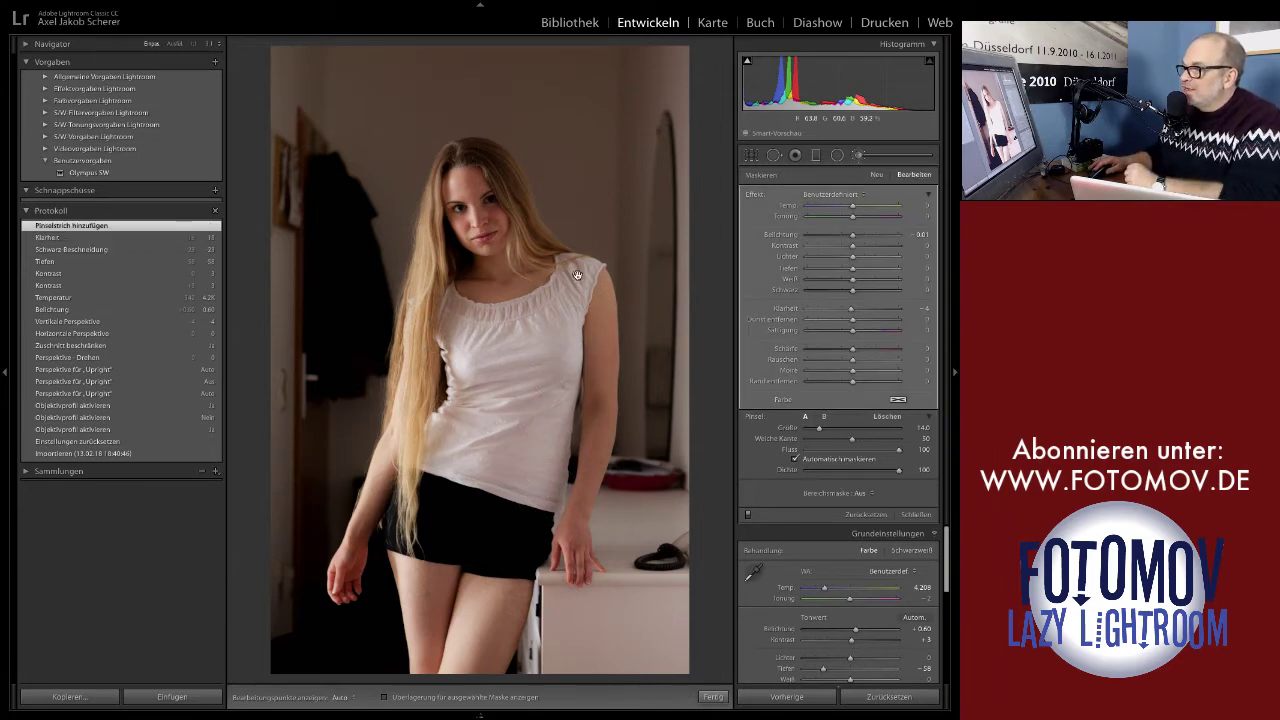
pyautogui.press('o')
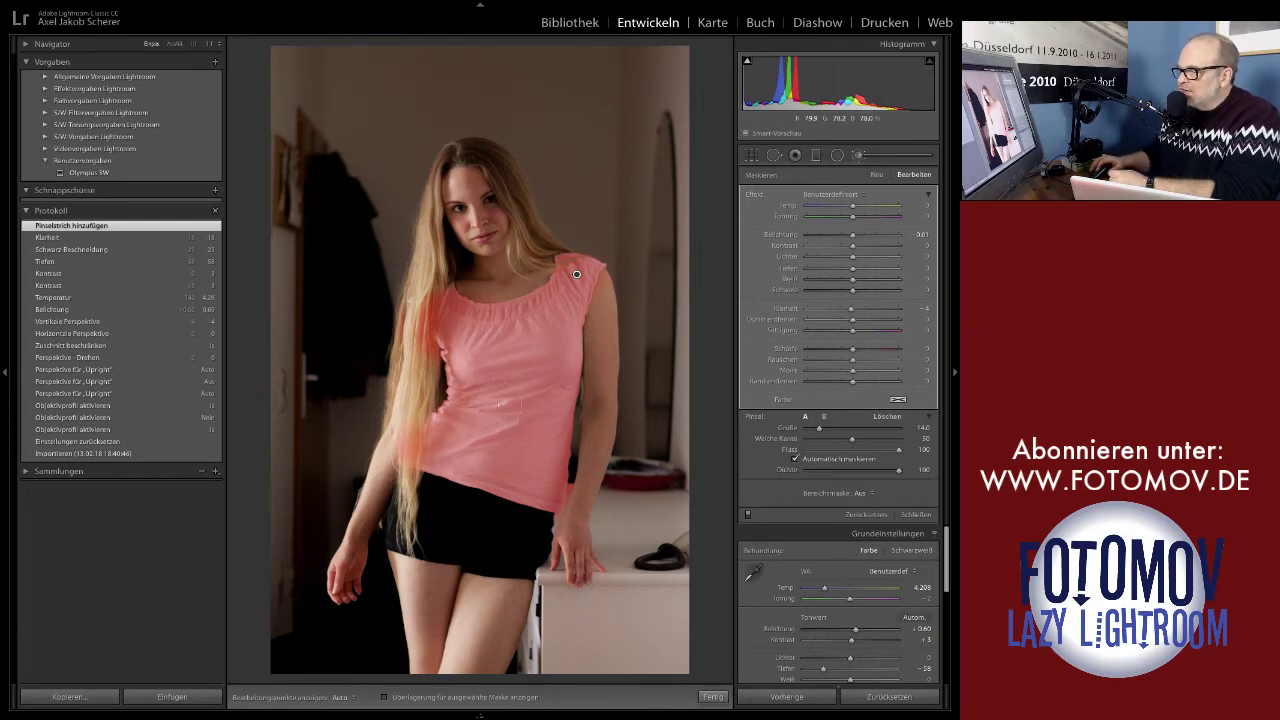
pyautogui.moveTo(498, 402); pyautogui.dragTo(500, 400)
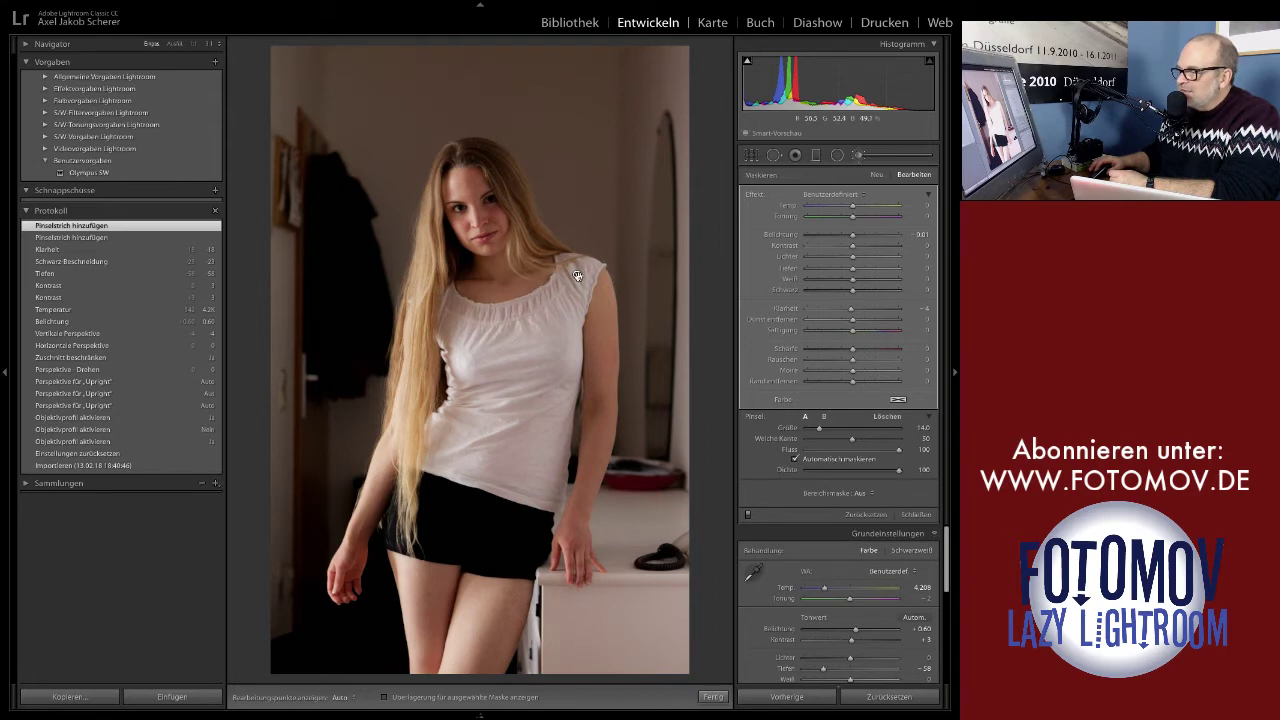
pyautogui.press('o')
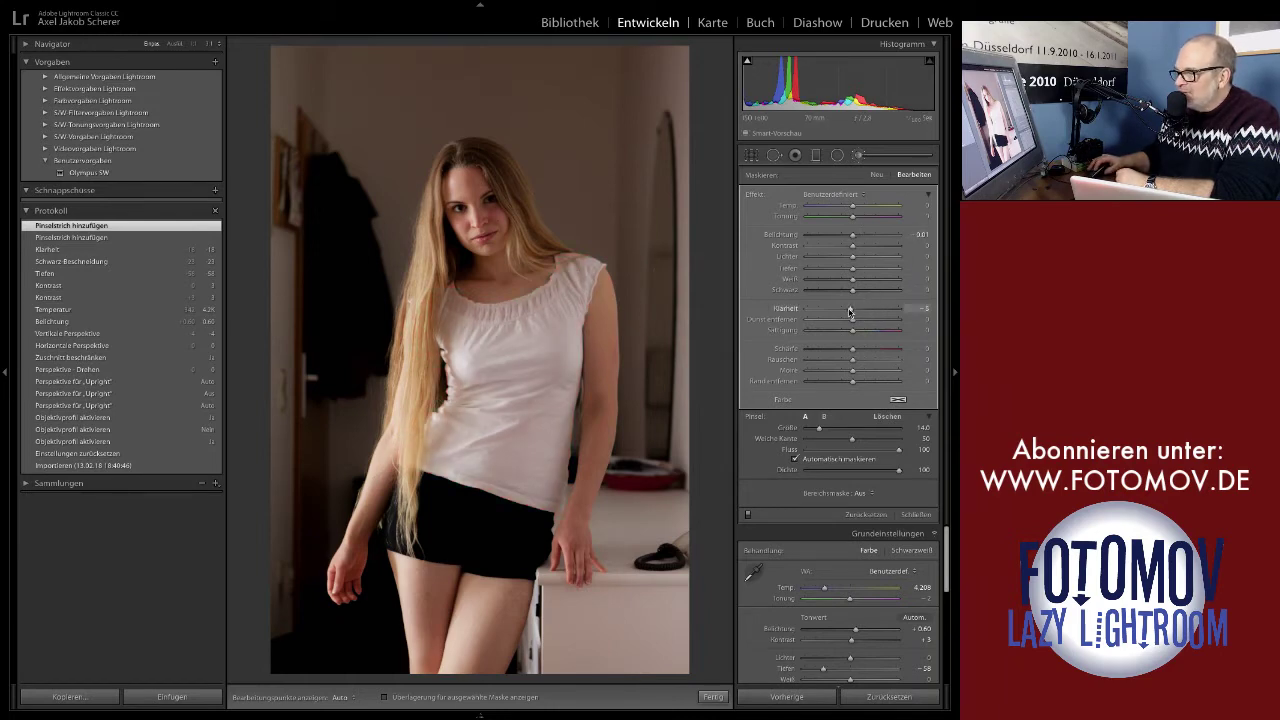
# Lower the shirt brush's Klarheit to about -100.
pyautogui.moveTo(849, 312); pyautogui.dragTo(811, 311)
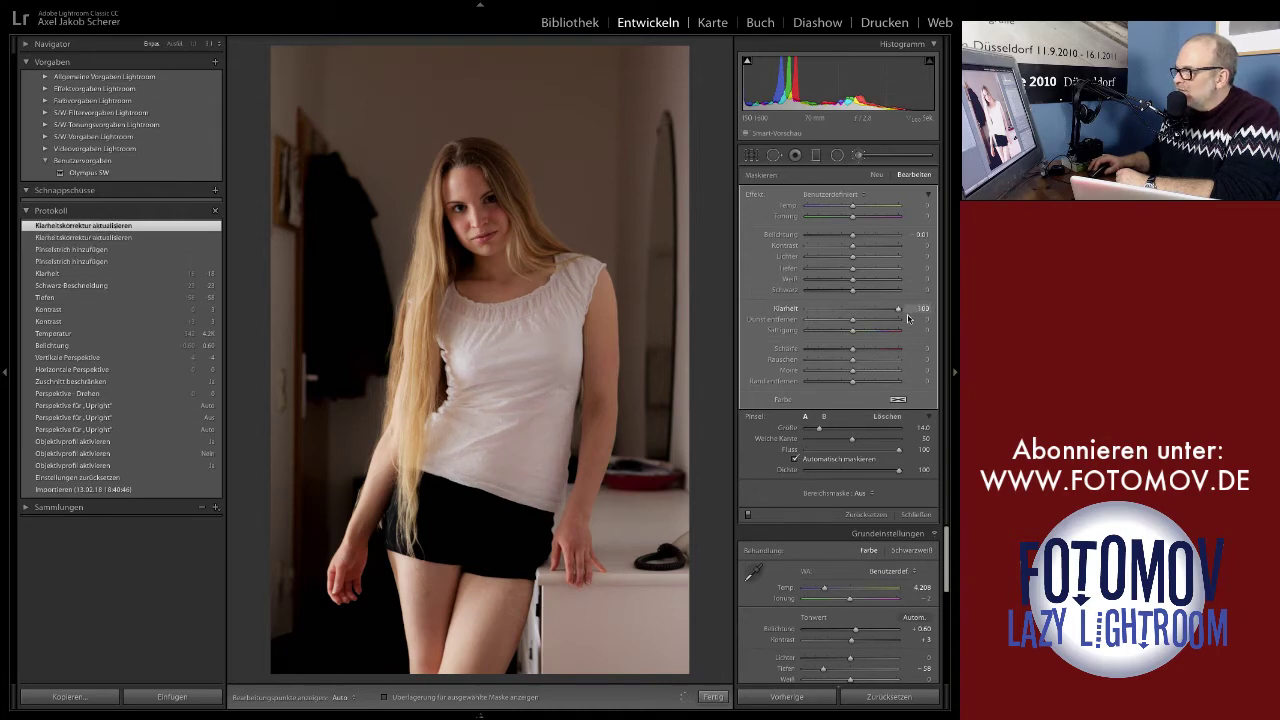
pyautogui.moveTo(908, 318); pyautogui.dragTo(908, 318)
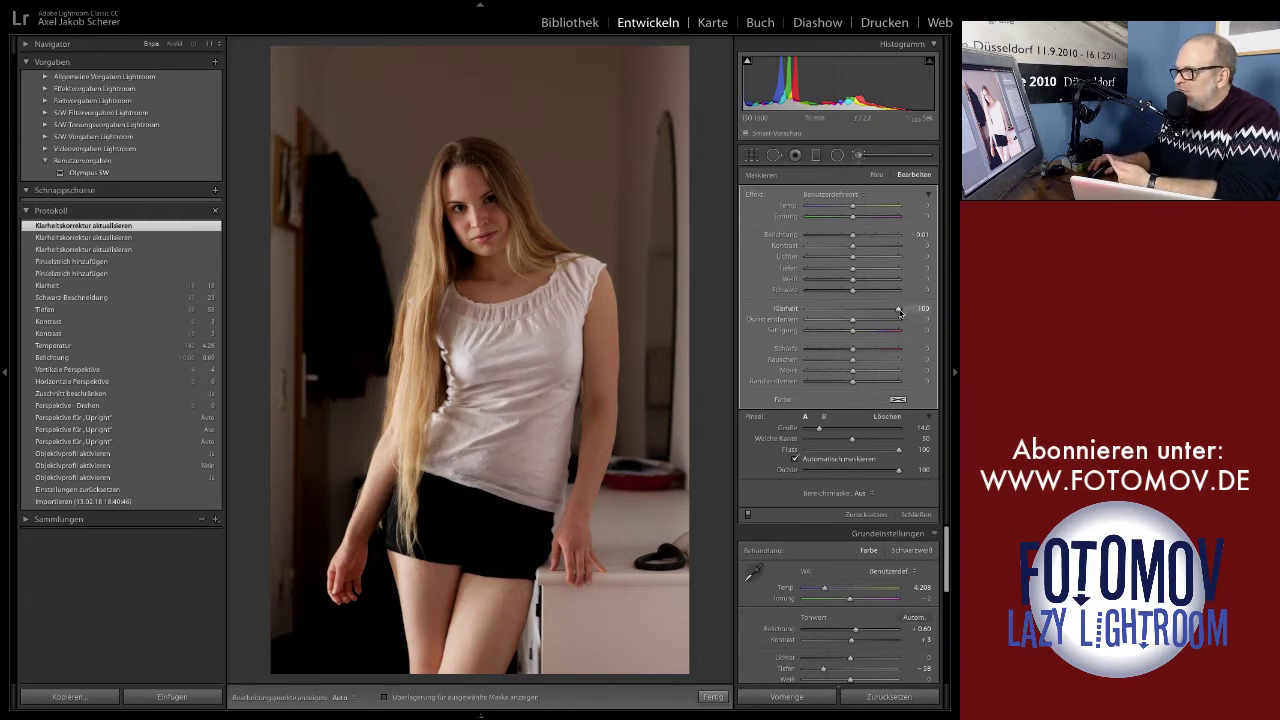
pyautogui.moveTo(876, 313)
pyautogui.mouseDown()
pyautogui.moveTo(790, 310)
pyautogui.moveTo(810, 314)
pyautogui.mouseUp()
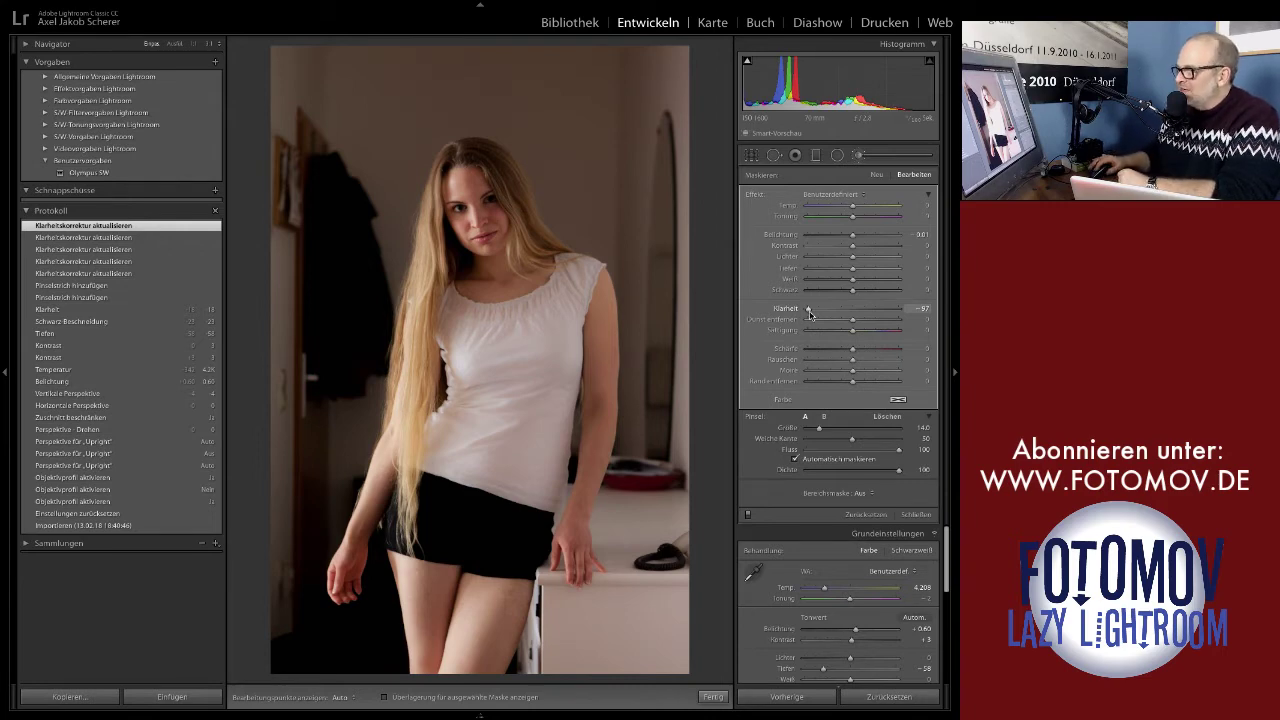
# Paint a second brush area beside her arm, with the edit pins hidden.
pyautogui.click(859, 155)
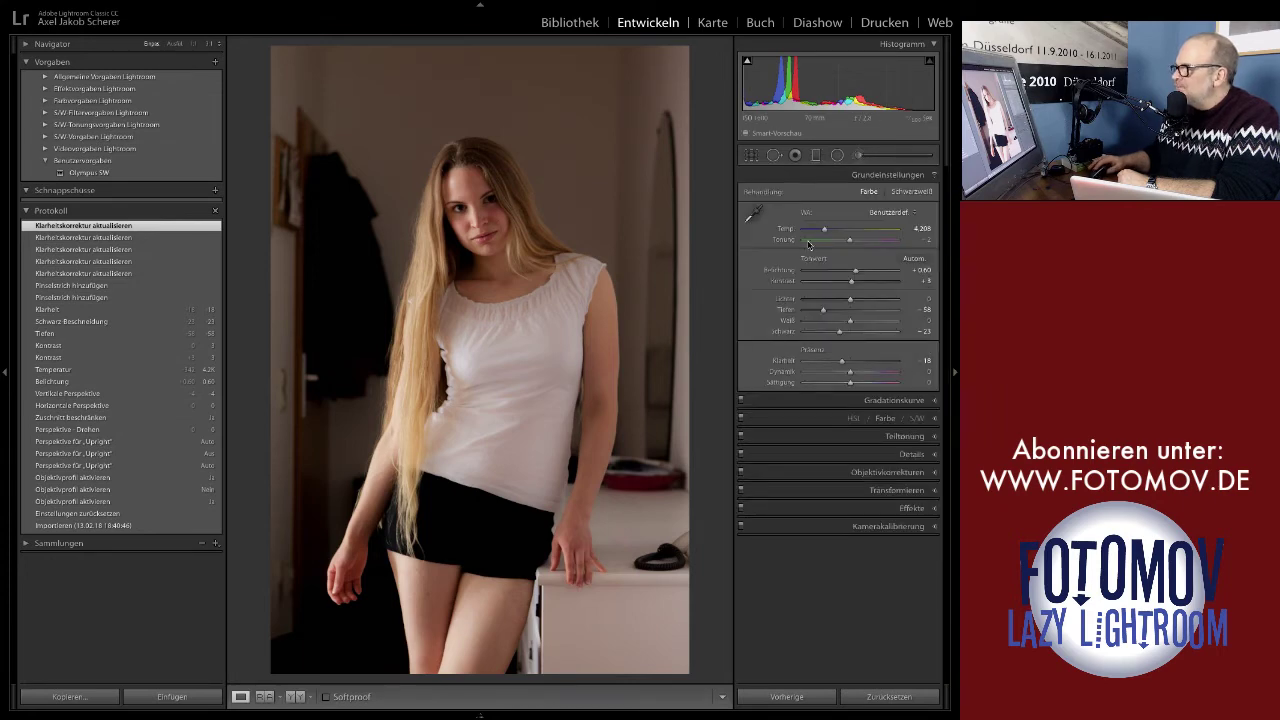
pyautogui.click(861, 155)
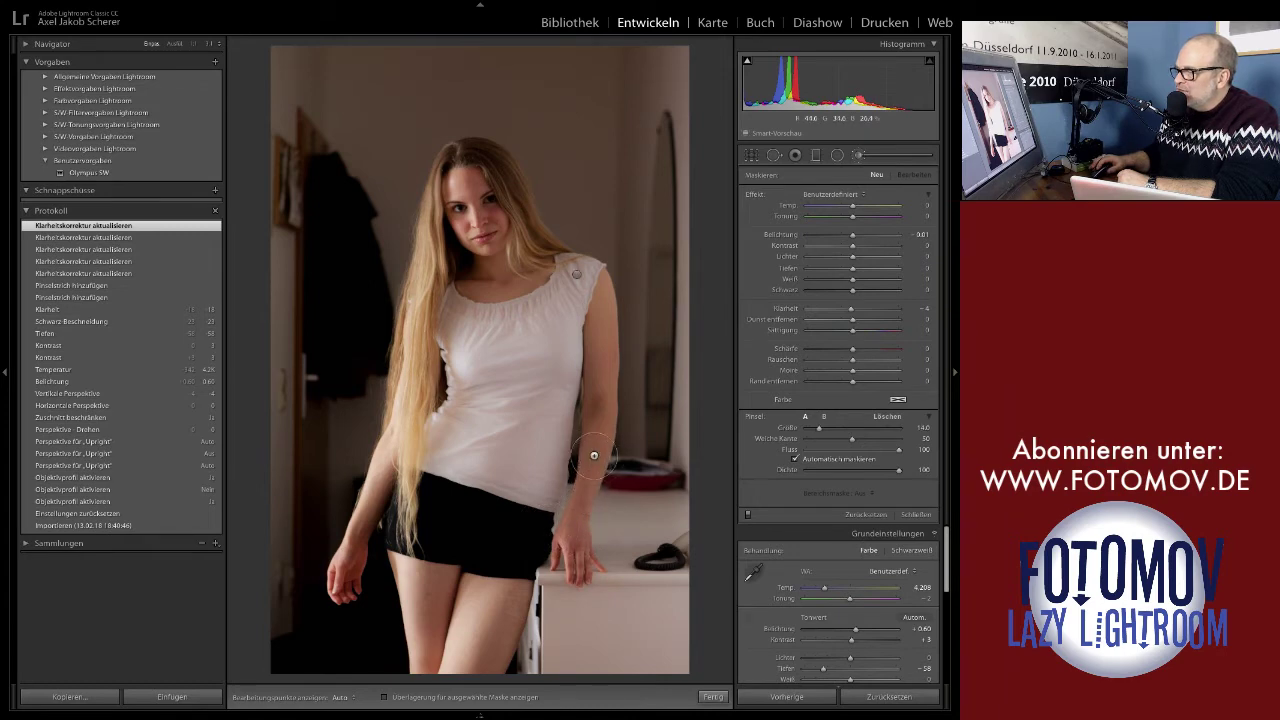
pyautogui.scroll(1, 590, 470)
pyautogui.press('h')
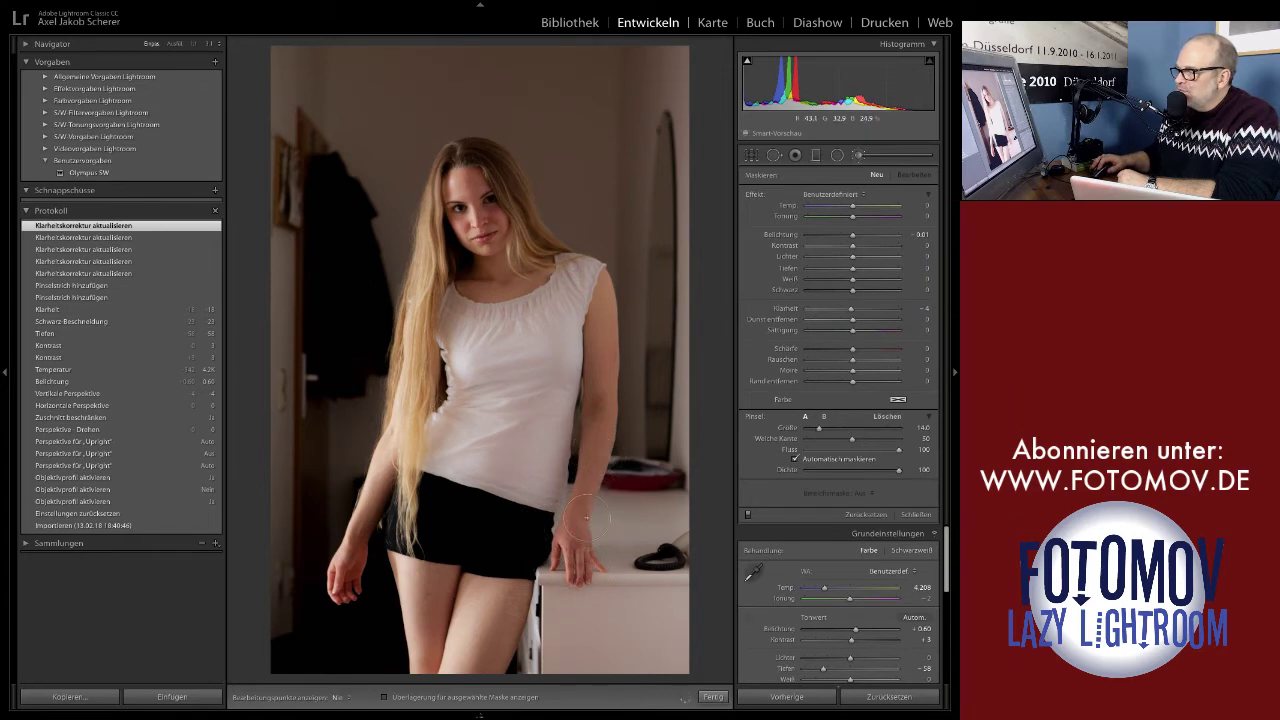
pyautogui.moveTo(372, 505); pyautogui.dragTo(337, 600)
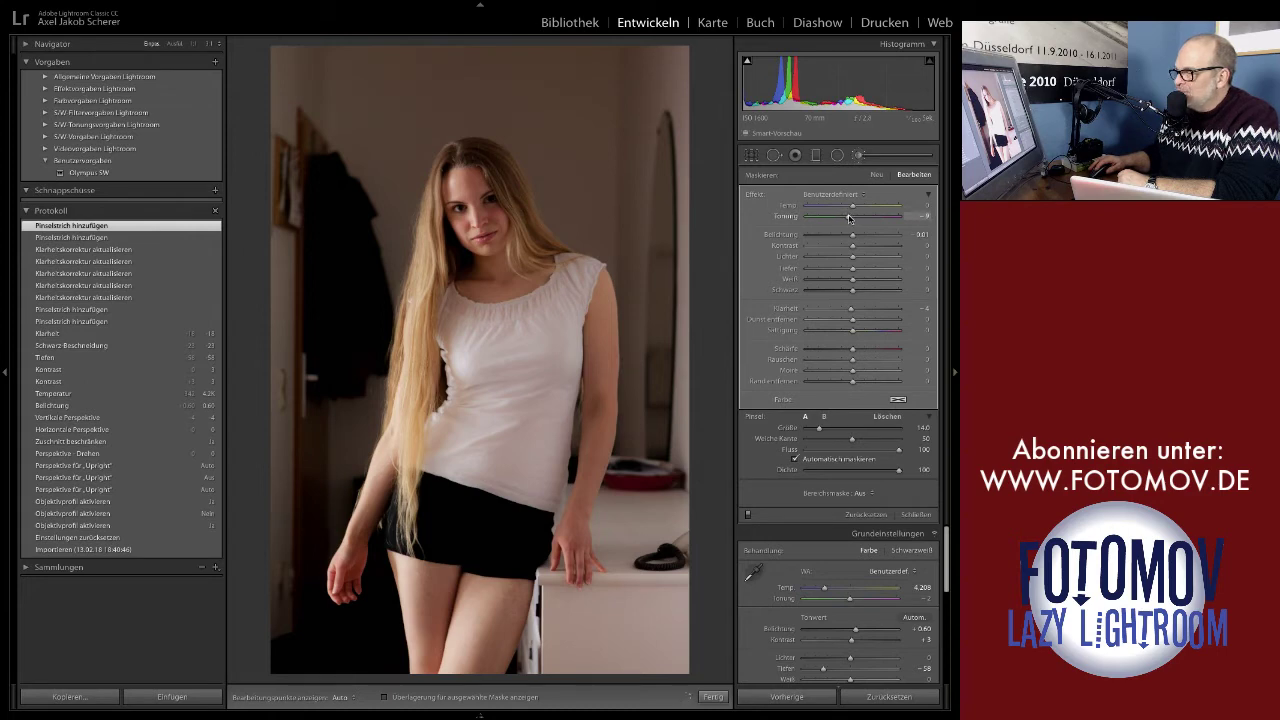
# Set the new brush area's Tönung to about -9, shifting it toward green.
pyautogui.moveTo(849, 218); pyautogui.dragTo(846, 218)
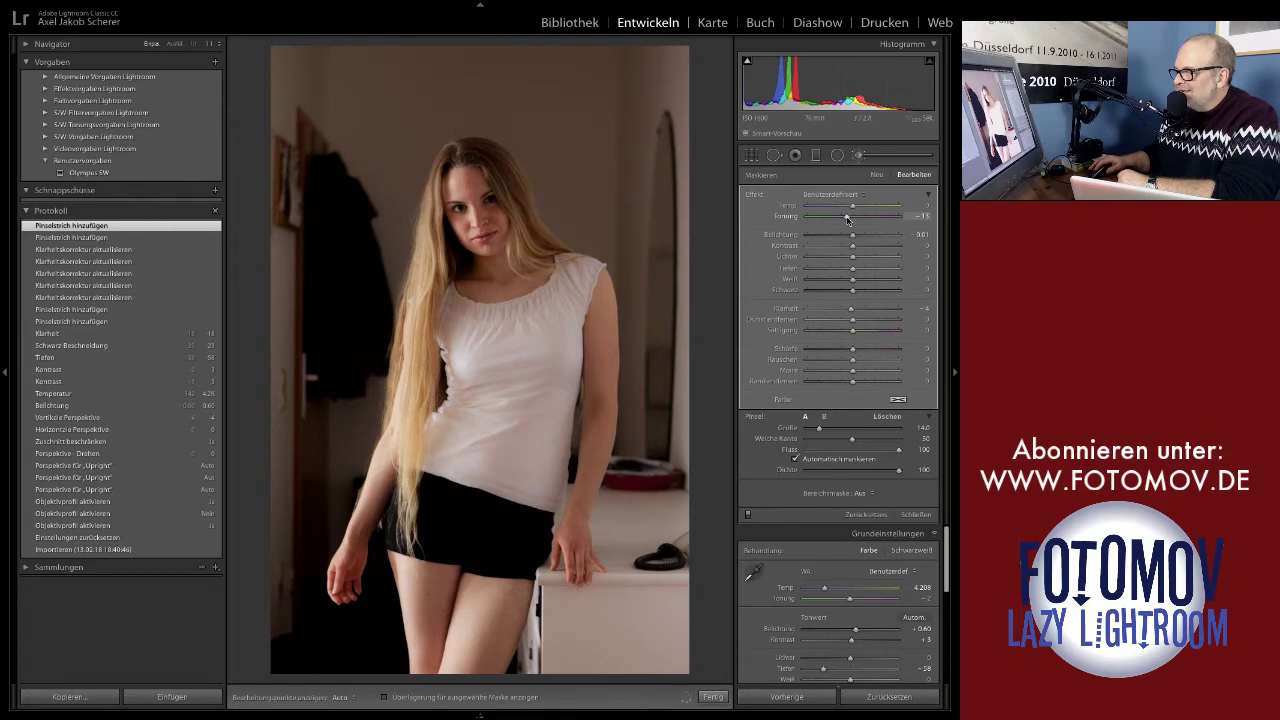
pyautogui.click(849, 218)
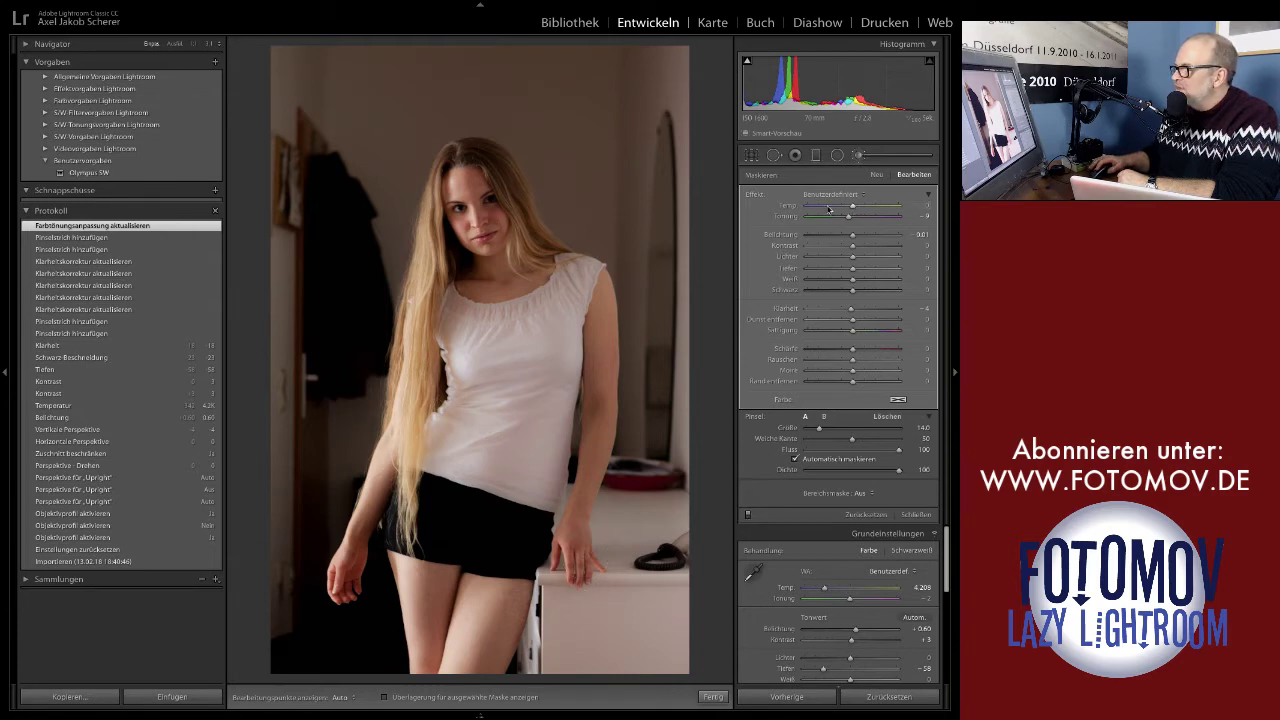
# Zoom in on the shirt and hand, and toggle the brush corrections off and on twice, leaving them on.
pyautogui.press('k')
pyautogui.click(545, 578)
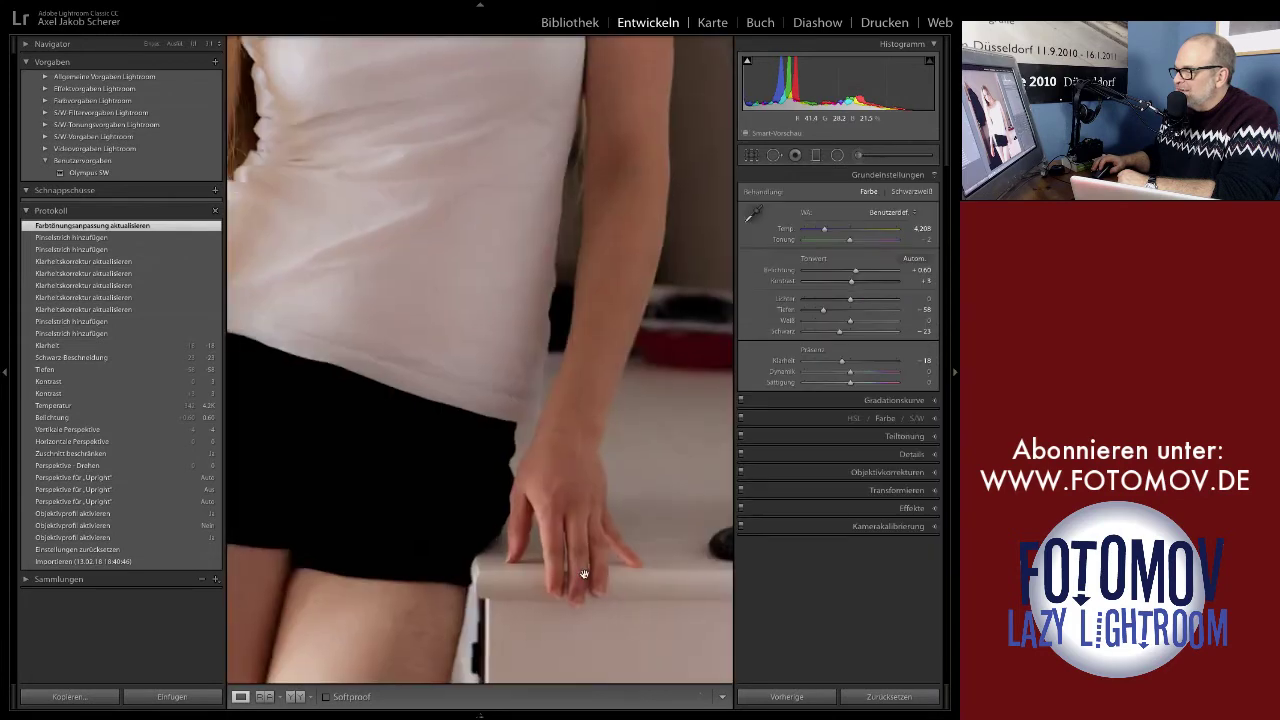
pyautogui.moveTo(667, 581); pyautogui.dragTo(685, 539)
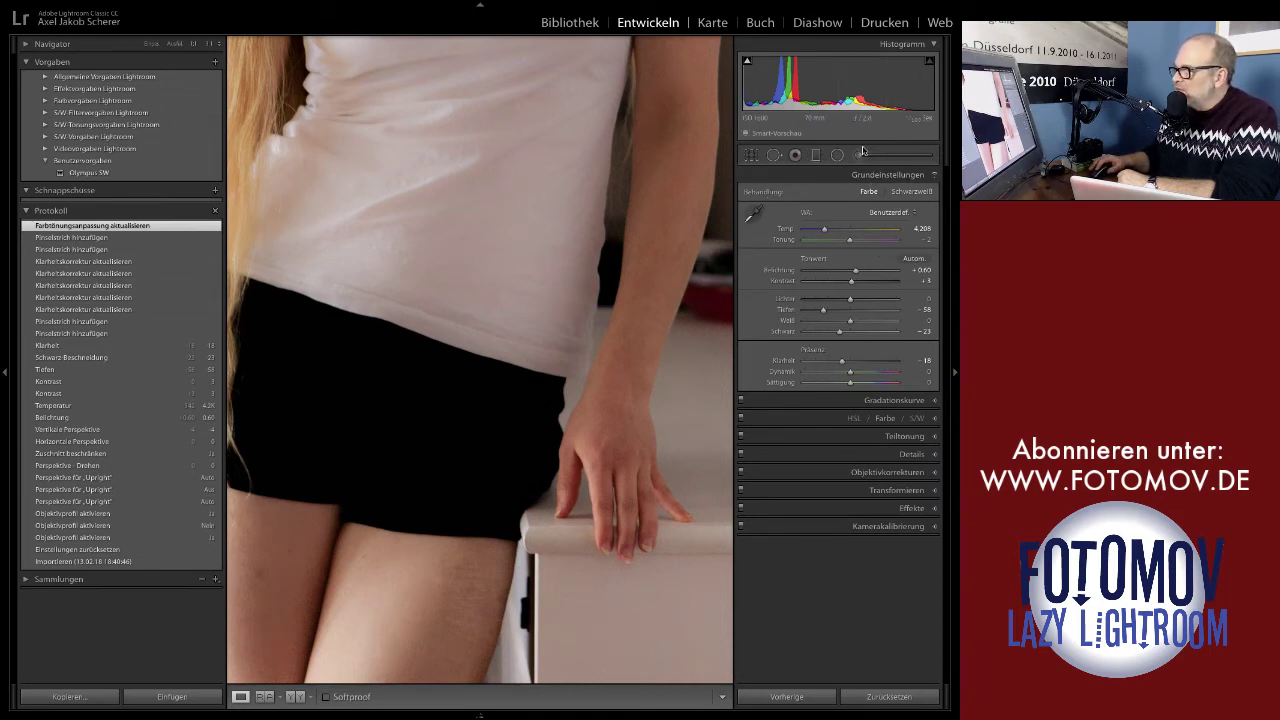
pyautogui.press('k')
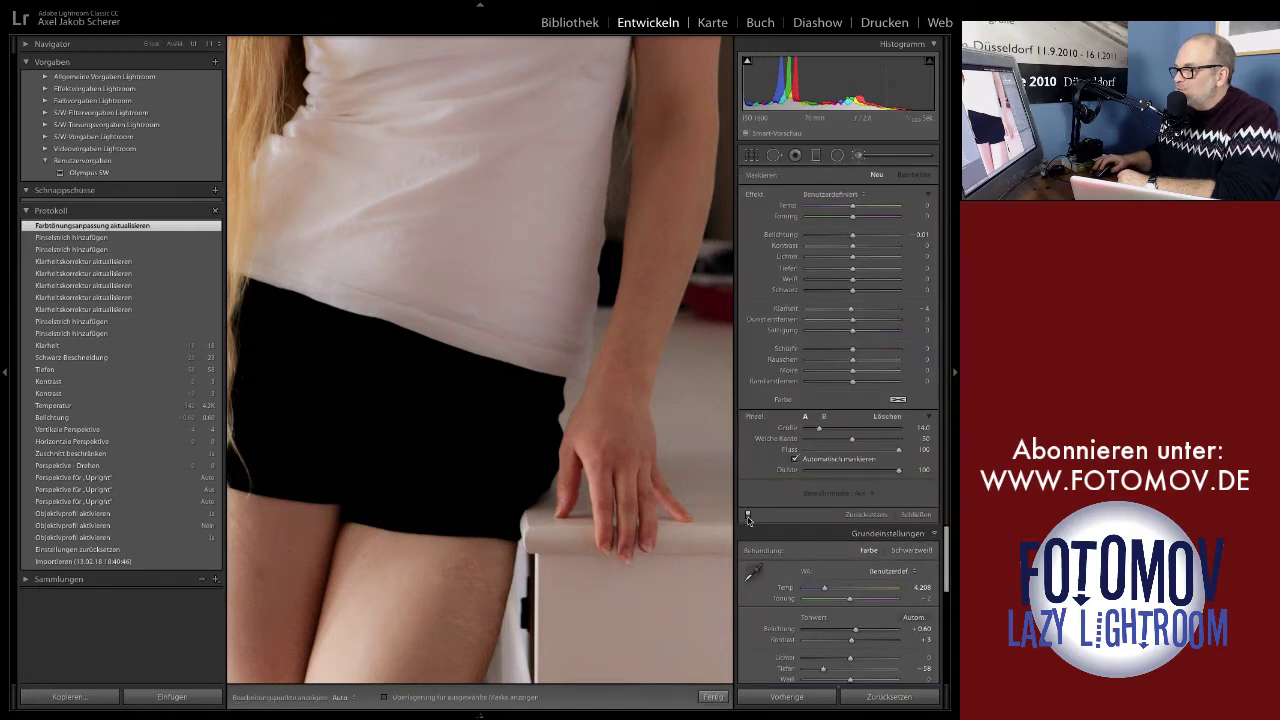
pyautogui.click(748, 517)
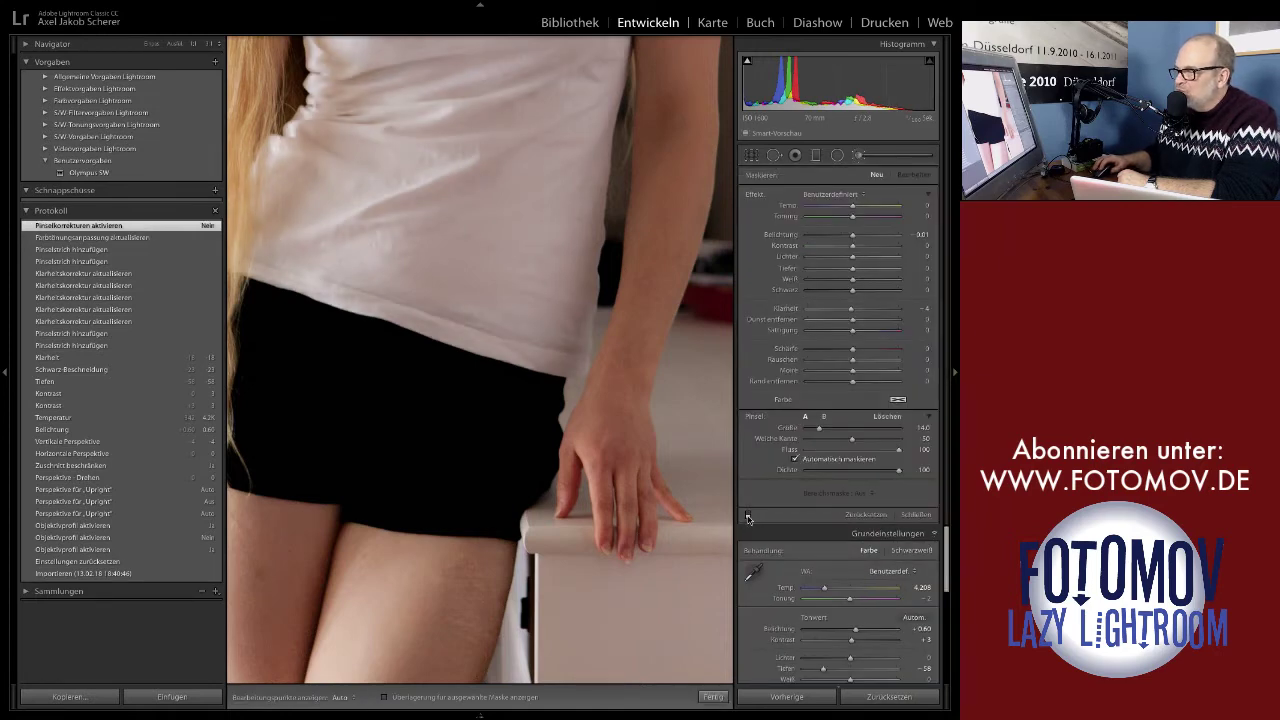
pyautogui.click(748, 517)
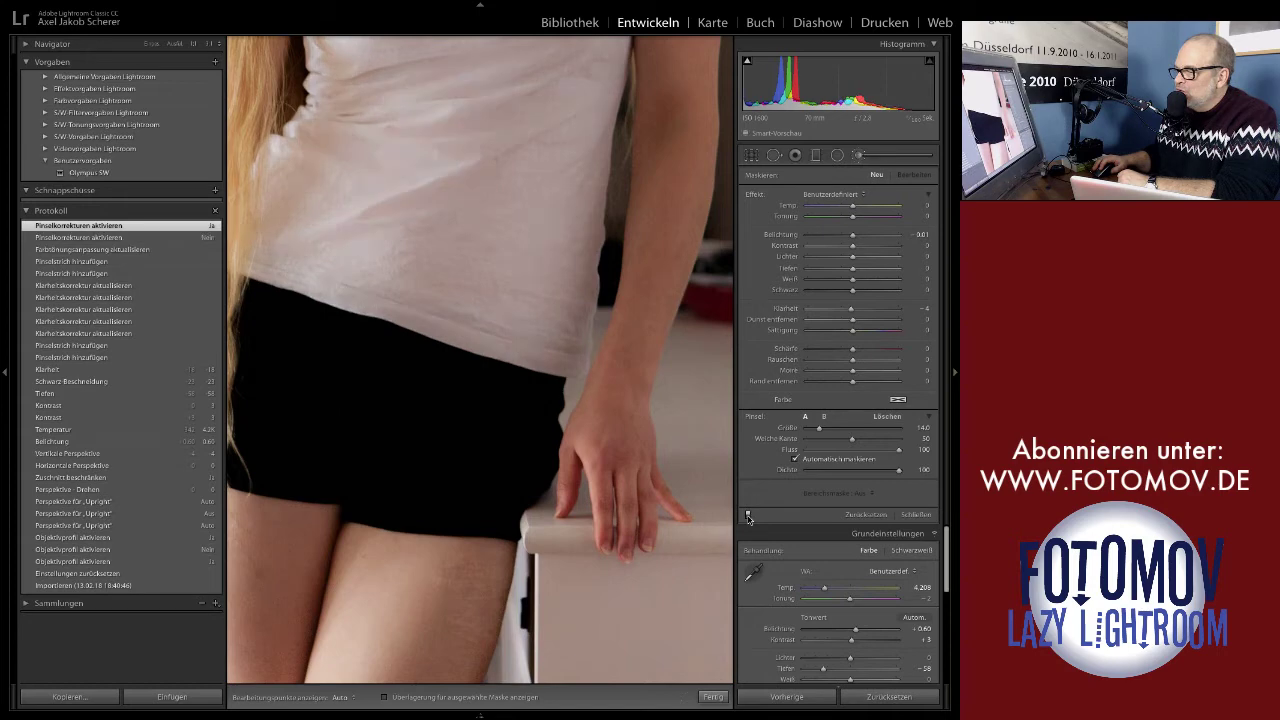
pyautogui.click(748, 517)
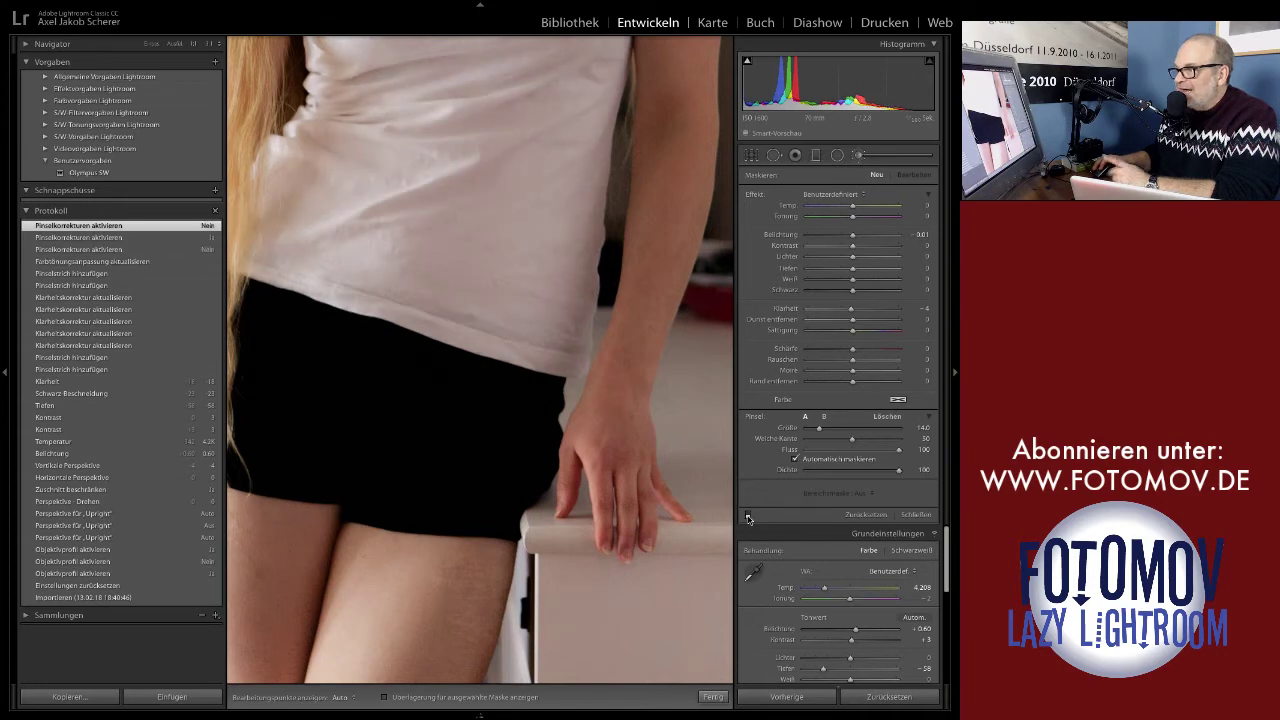
pyautogui.click(748, 517)
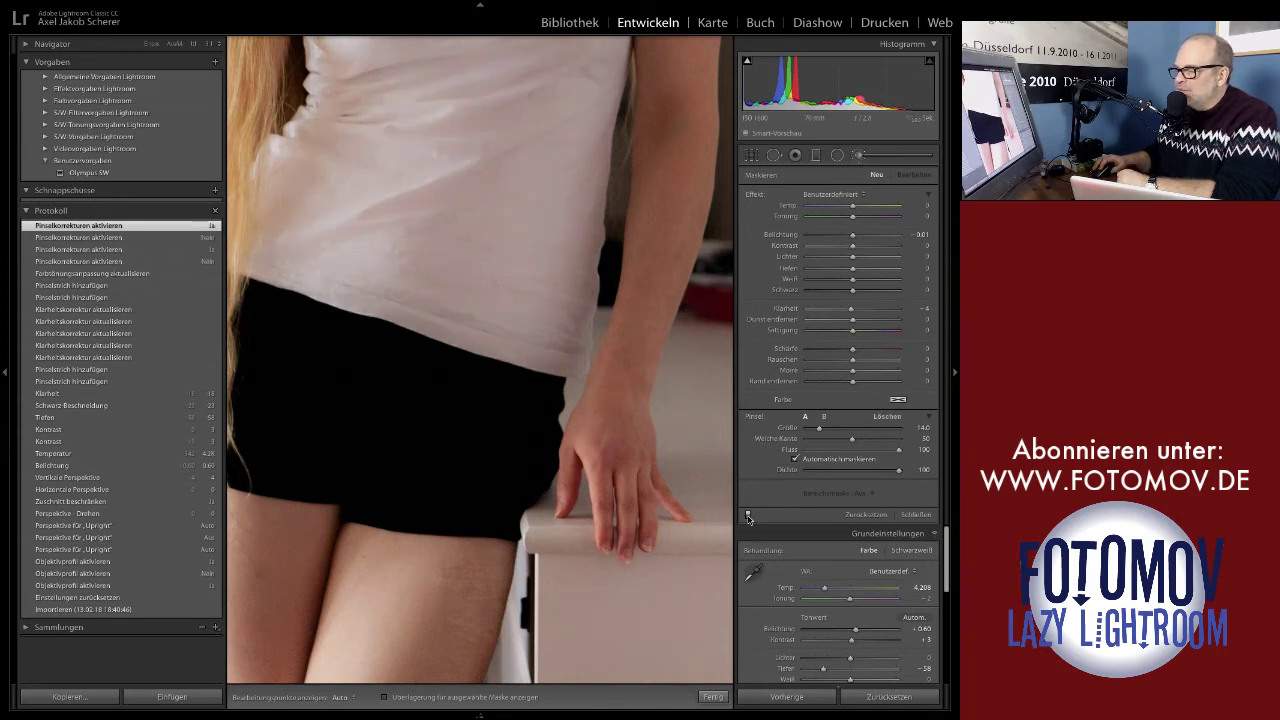
pyautogui.click(857, 156)
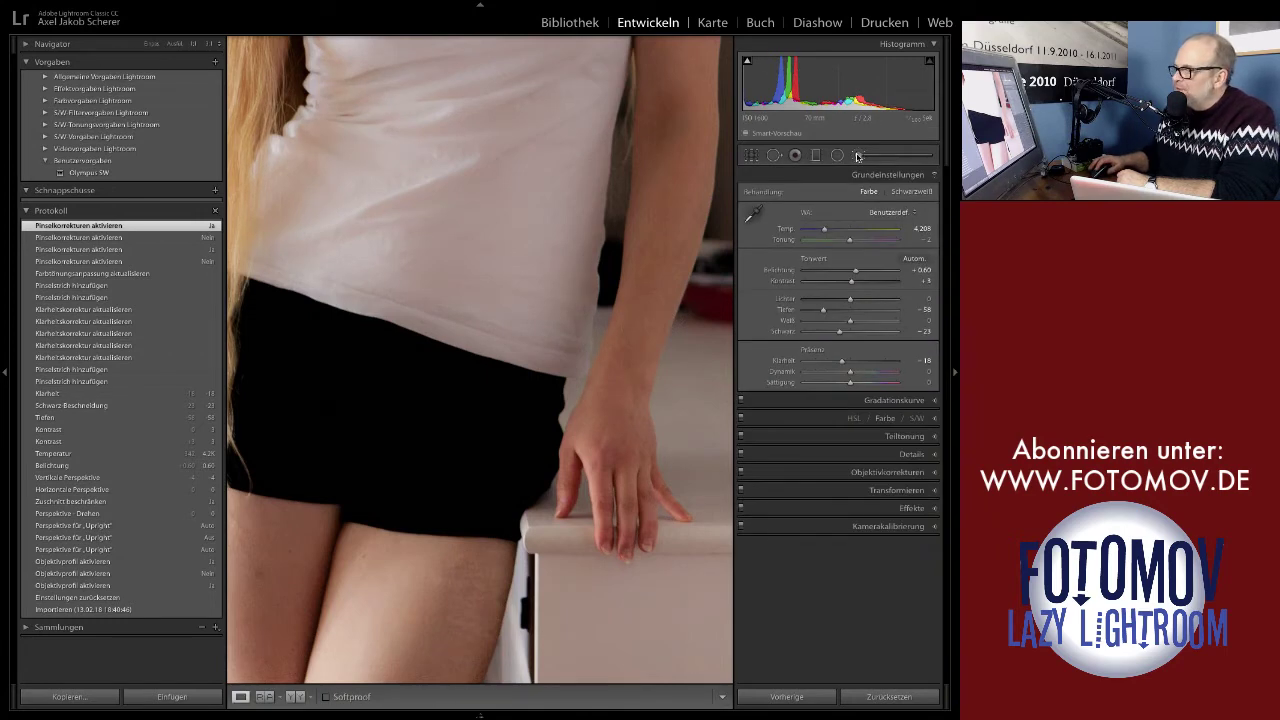
# Fit the photo in view and set the global Dynamik to +10.
pyautogui.click(536, 231)
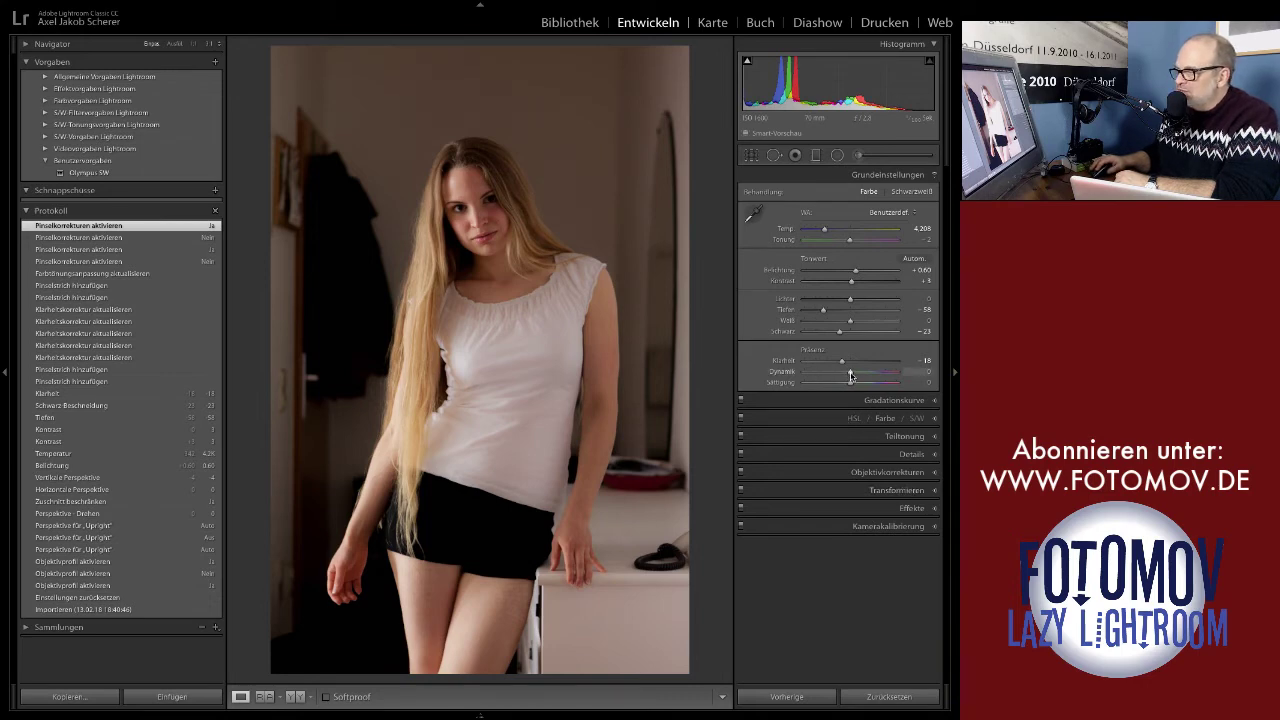
pyautogui.moveTo(852, 375); pyautogui.dragTo(846, 377)
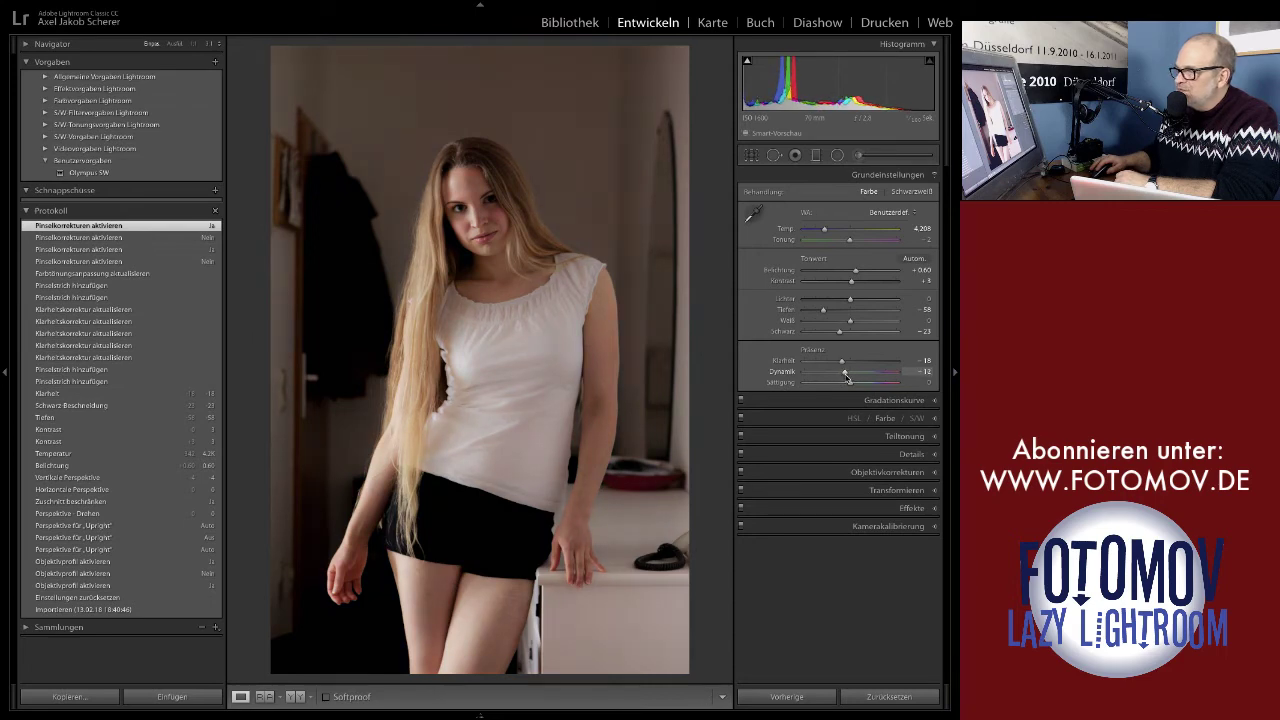
pyautogui.moveTo(846, 378); pyautogui.dragTo(847, 378)
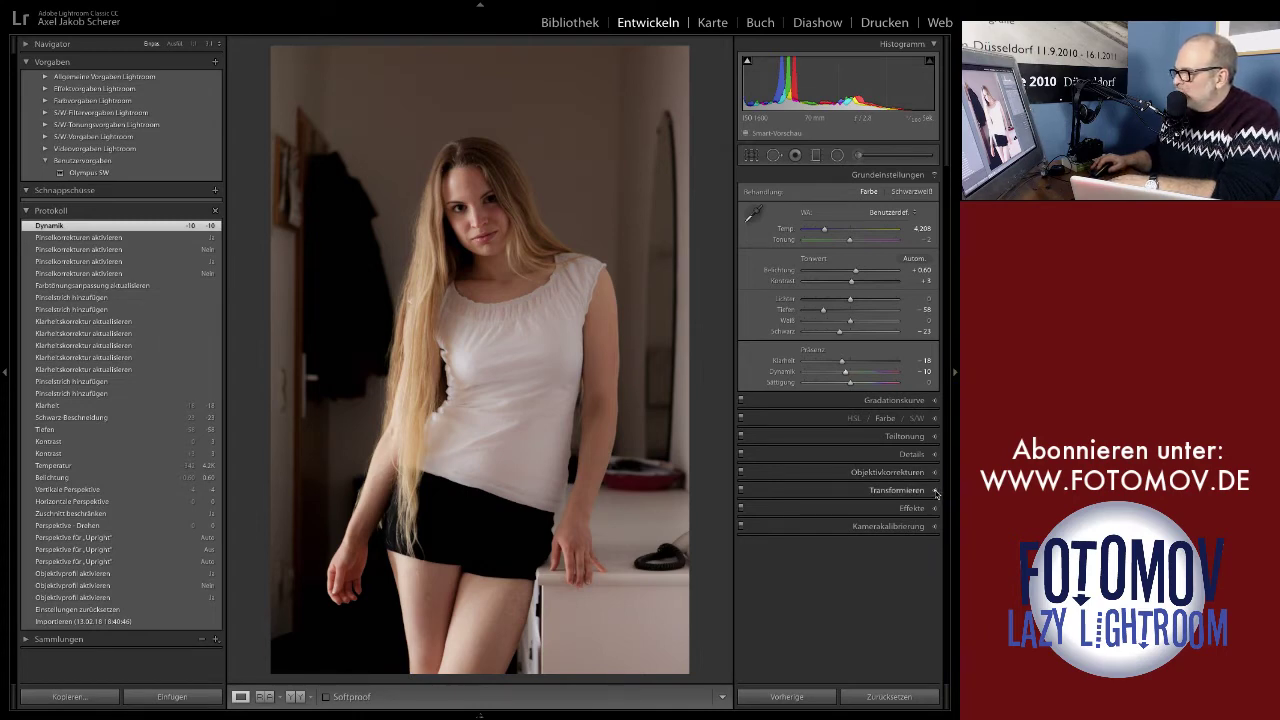
# Add a Farbpriorität post-crop vignette with roundness +75 and feather 69.
pyautogui.click(937, 511)
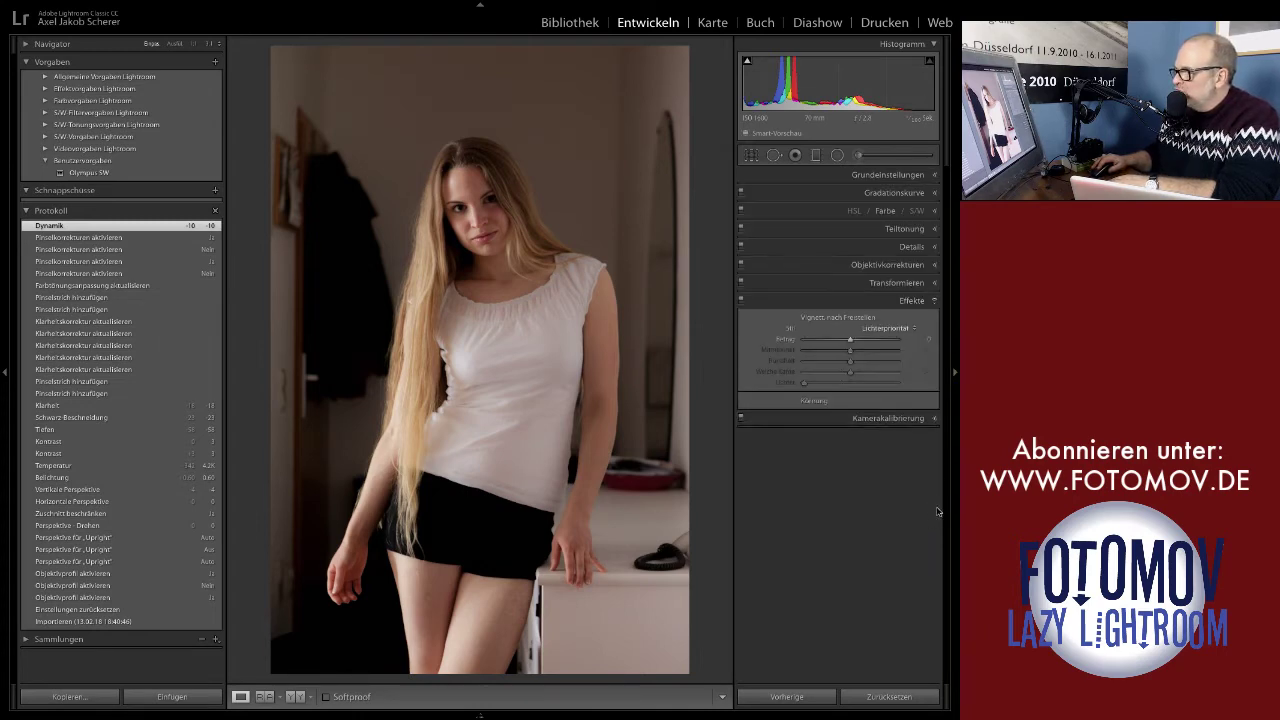
pyautogui.click(885, 328)
pyautogui.click(852, 340)
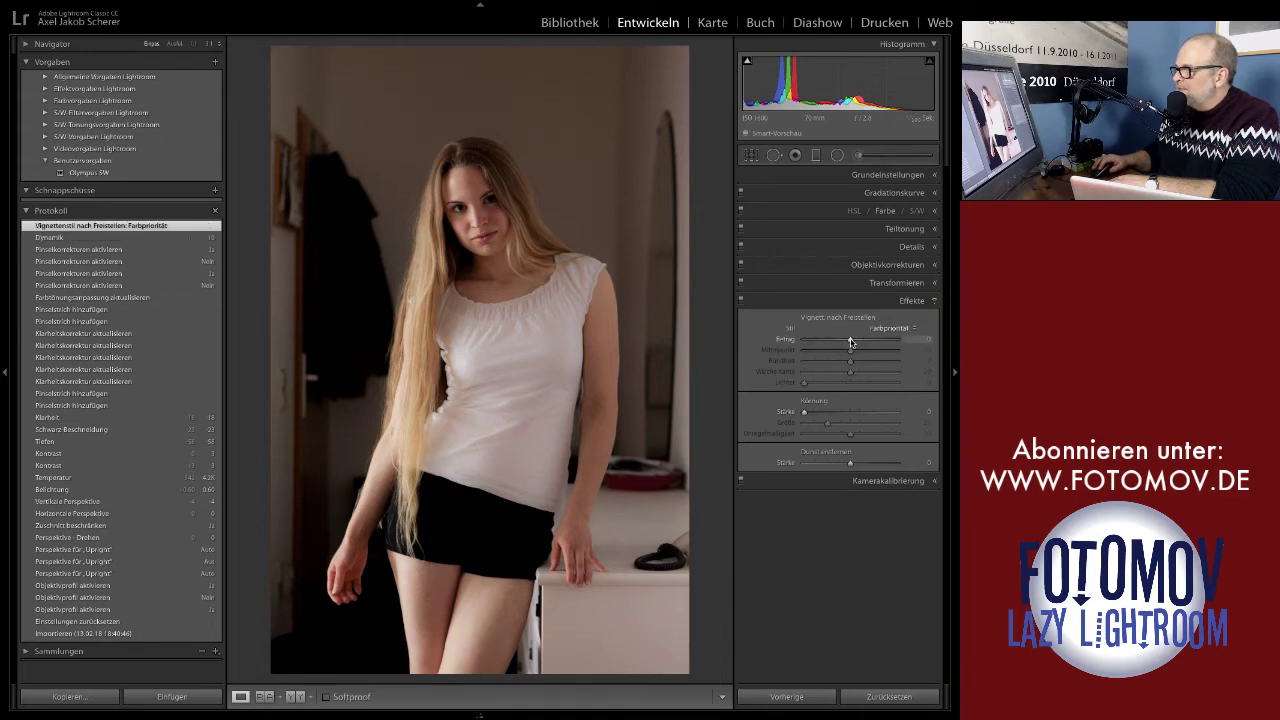
pyautogui.moveTo(851, 342); pyautogui.dragTo(839, 342)
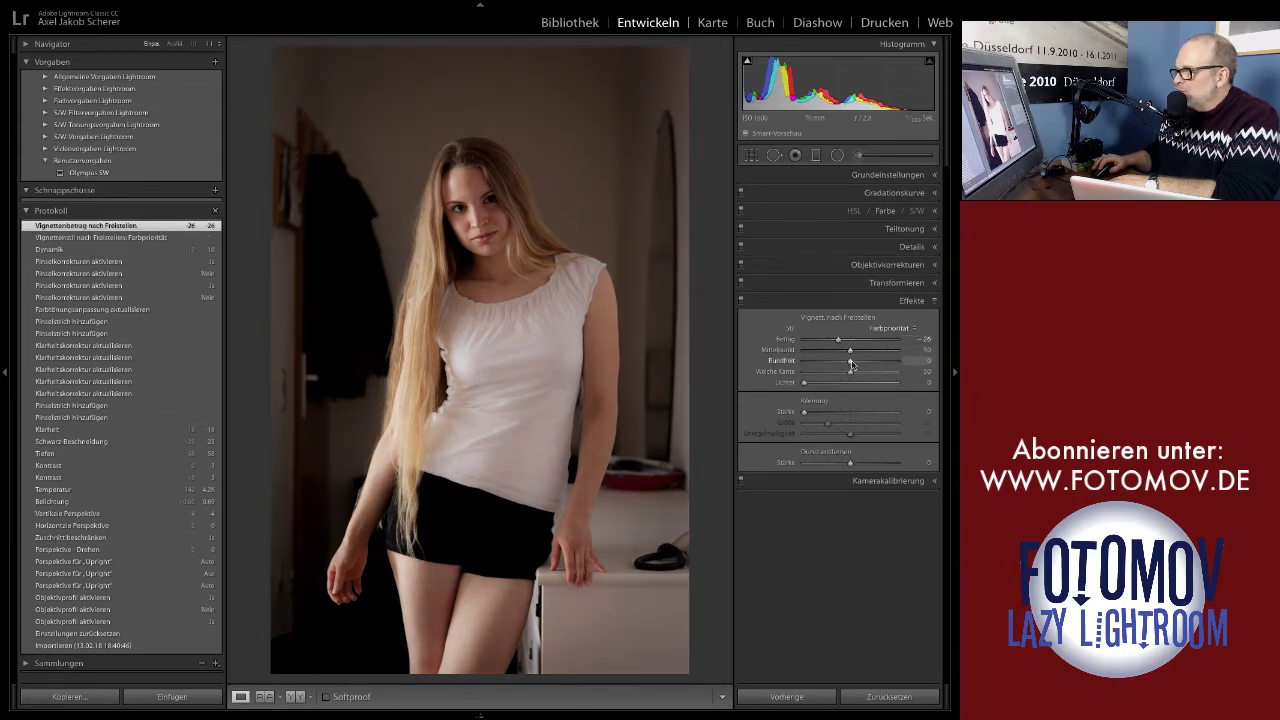
pyautogui.moveTo(851, 362); pyautogui.dragTo(887, 362)
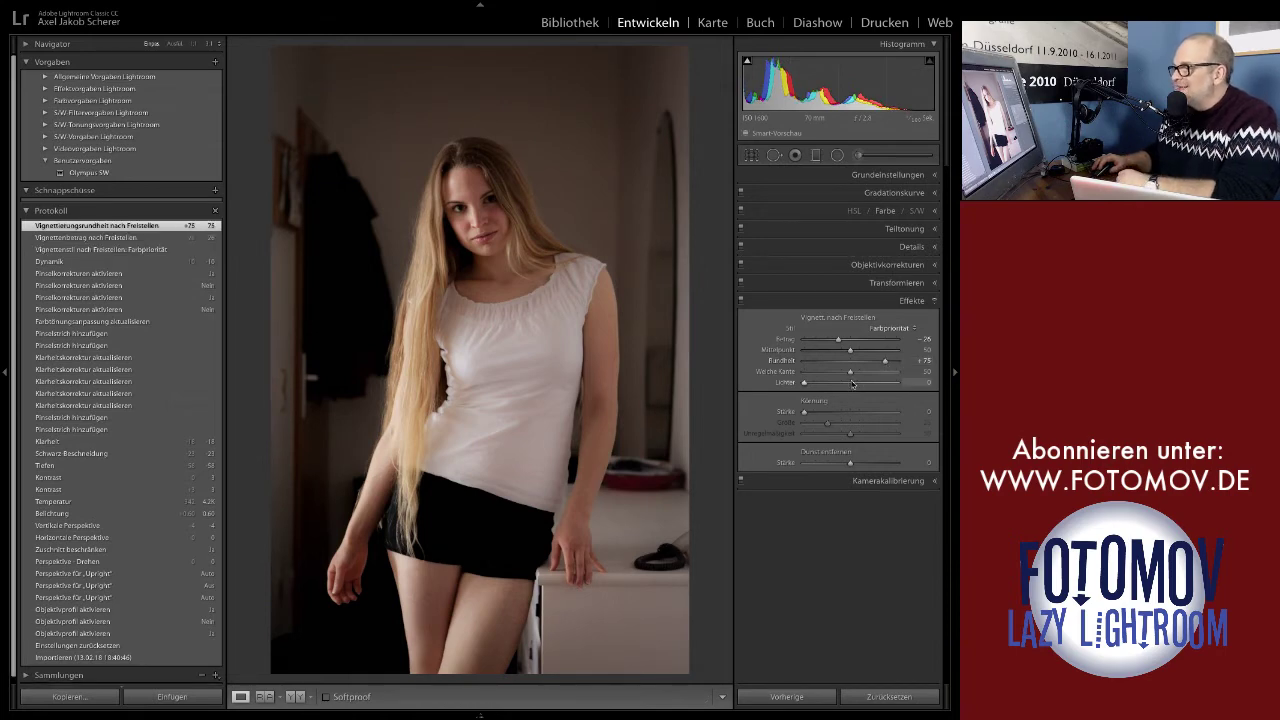
pyautogui.moveTo(851, 372)
pyautogui.mouseDown()
pyautogui.moveTo(881, 372)
pyautogui.moveTo(867, 372)
pyautogui.mouseUp()
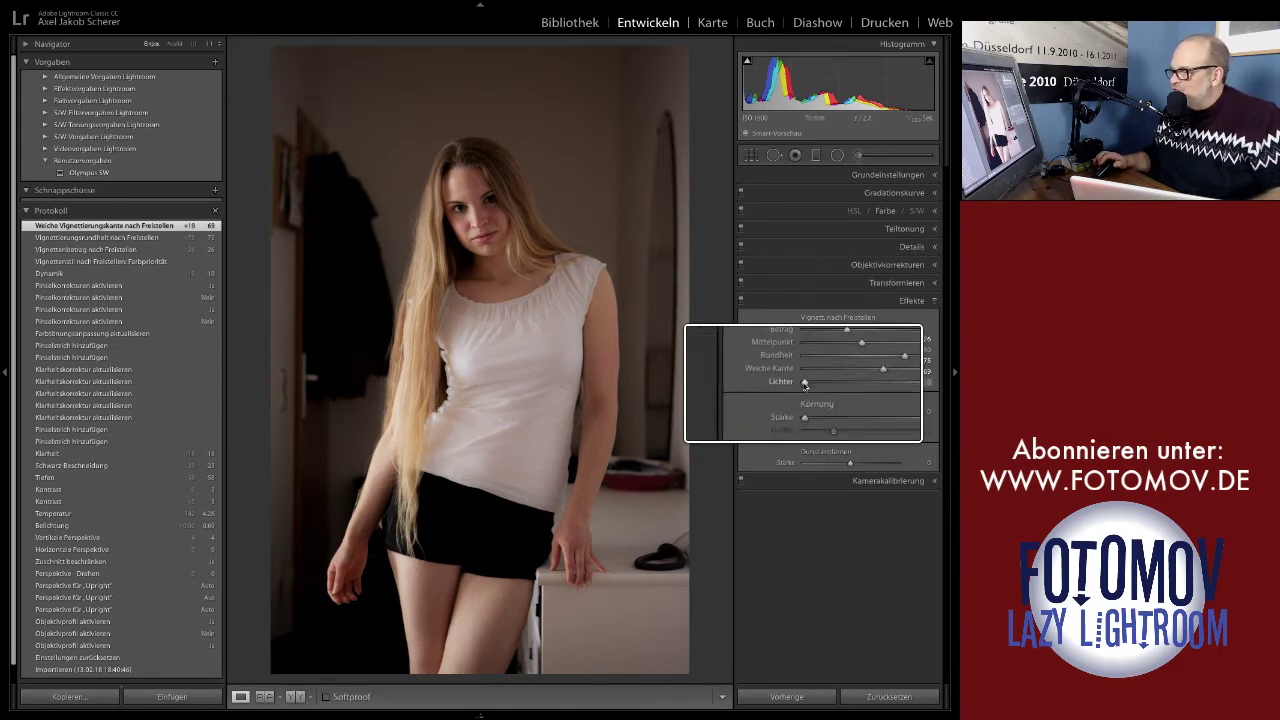
# Raise the vignette highlights to 100 and set its amount to −38.
pyautogui.click(910, 392)
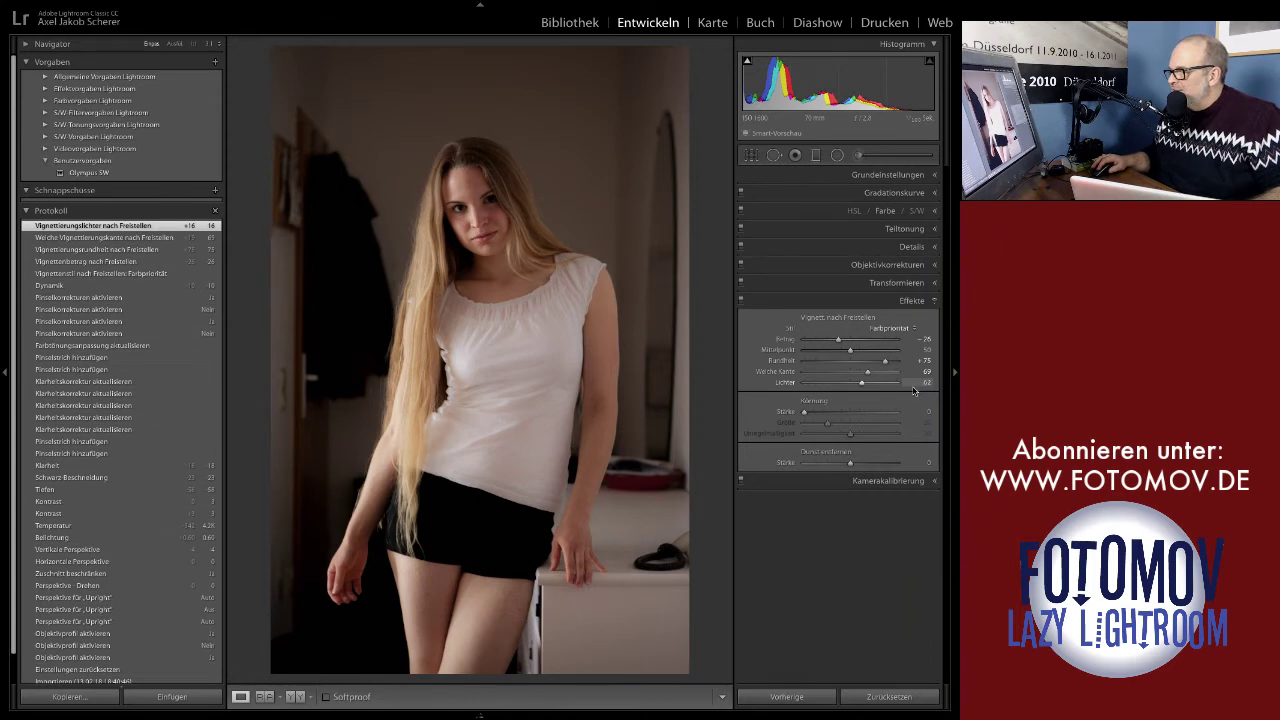
pyautogui.moveTo(918, 392); pyautogui.dragTo(864, 388)
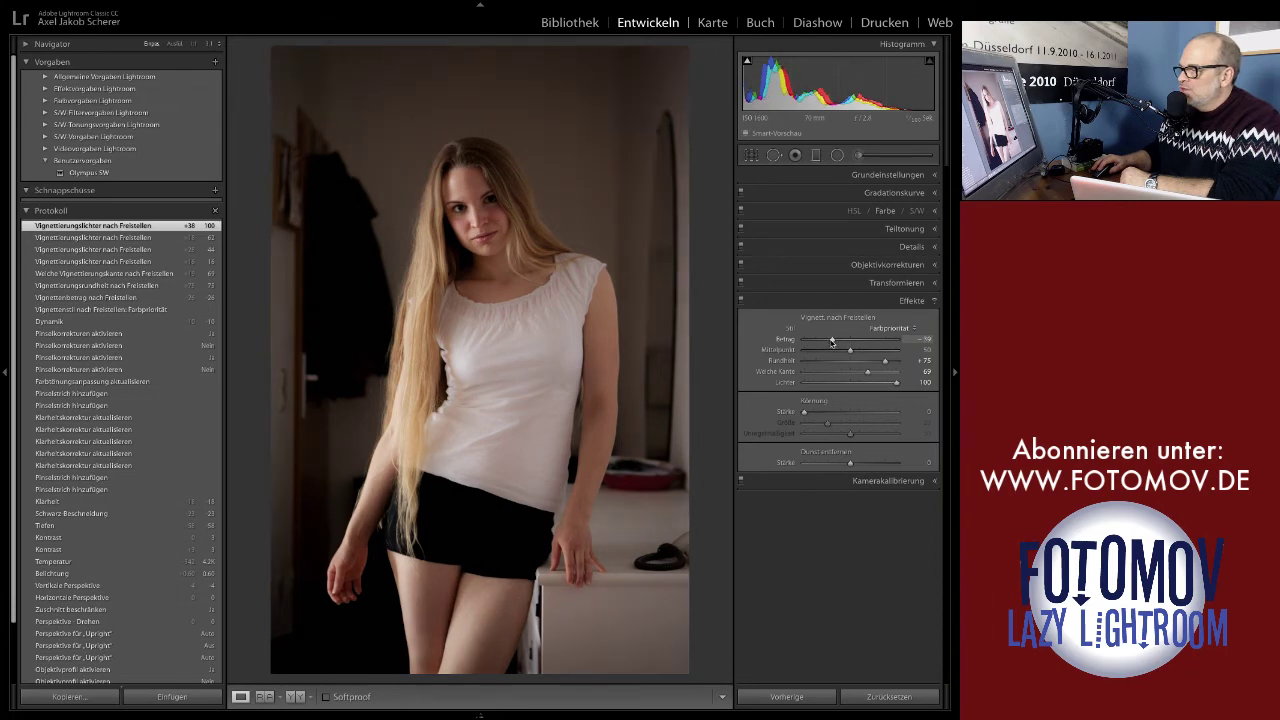
pyautogui.moveTo(831, 341); pyautogui.dragTo(828, 342)
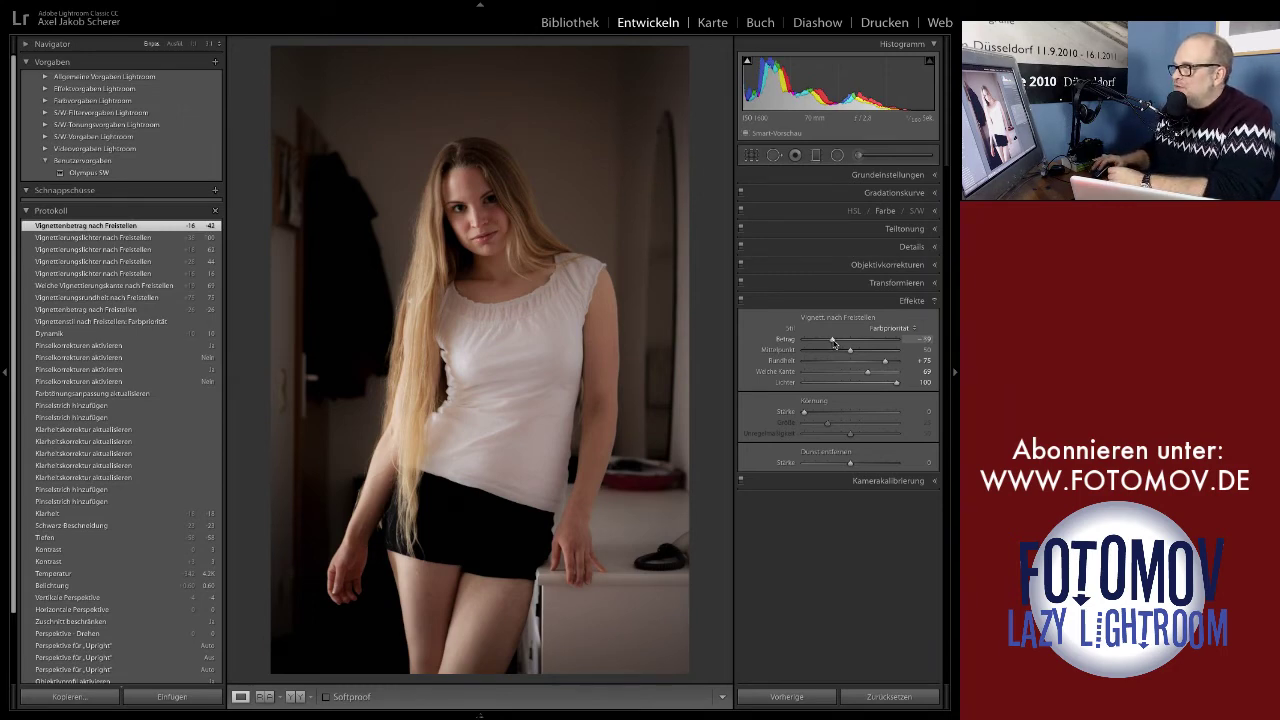
pyautogui.moveTo(834, 343); pyautogui.dragTo(833, 343)
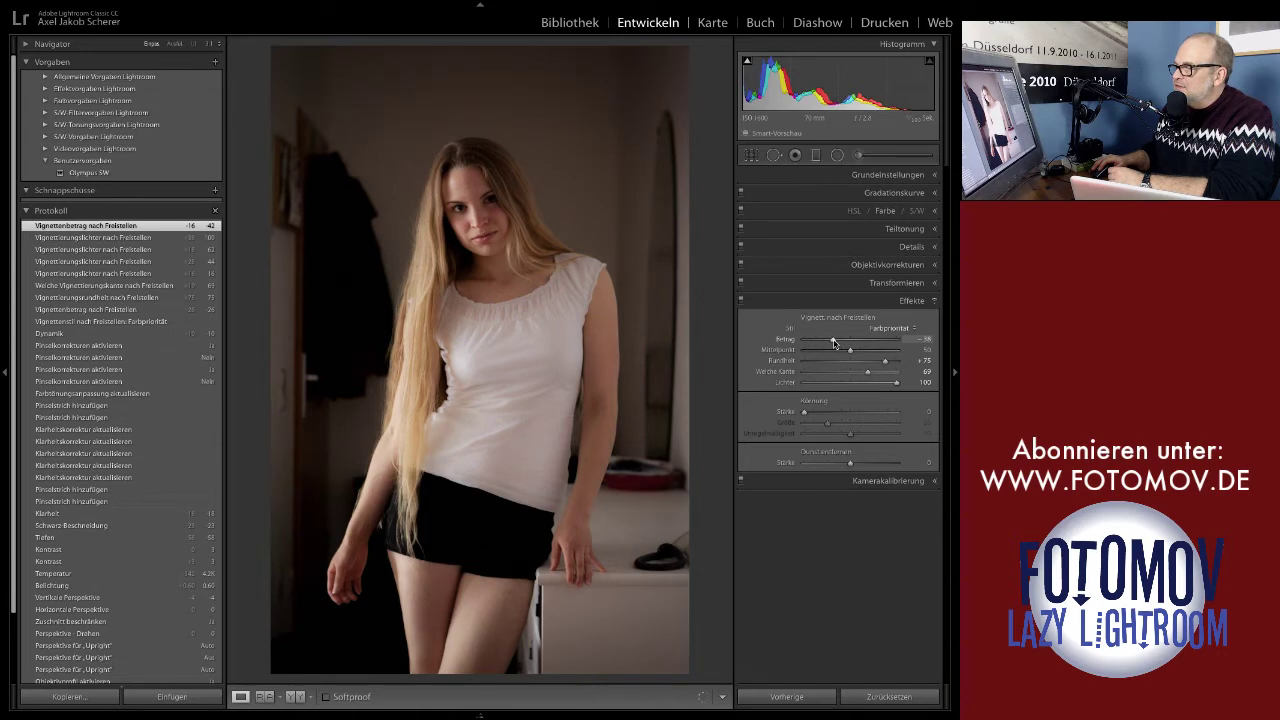
pyautogui.click(485, 205)
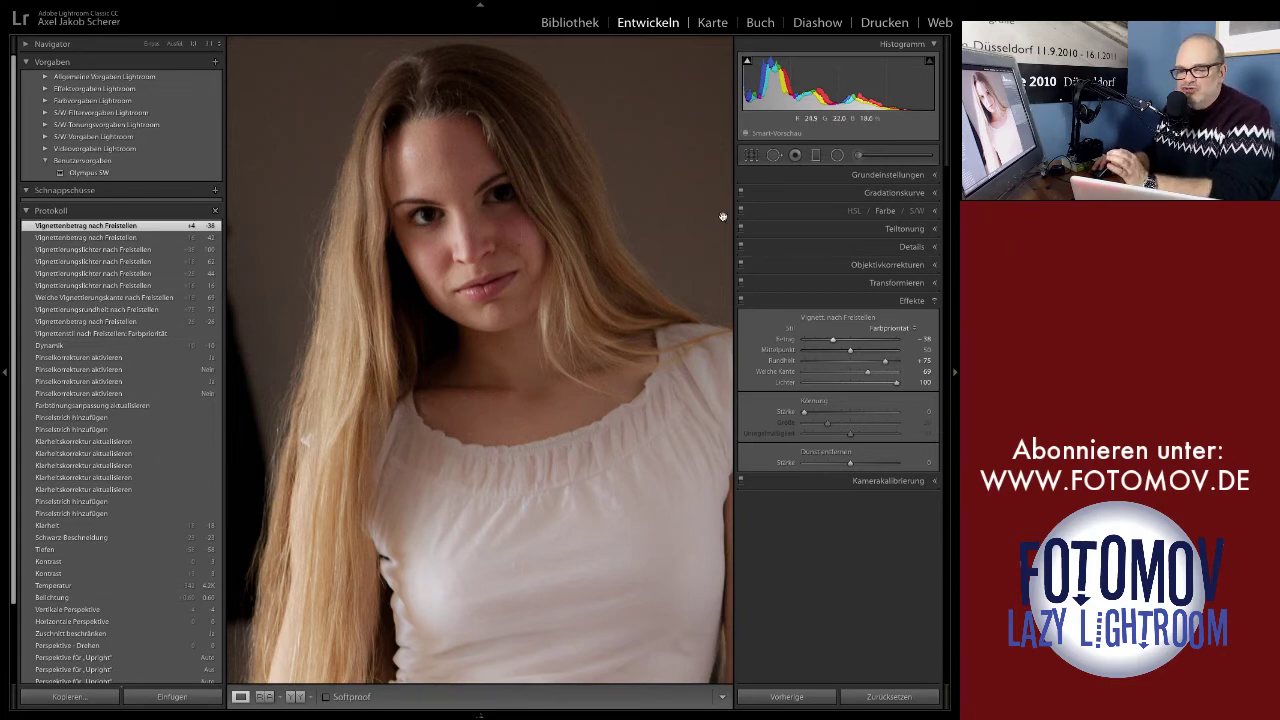
# Paint a local brush over the face and both eyes with Exposure 0.53.
pyautogui.click(860, 156)
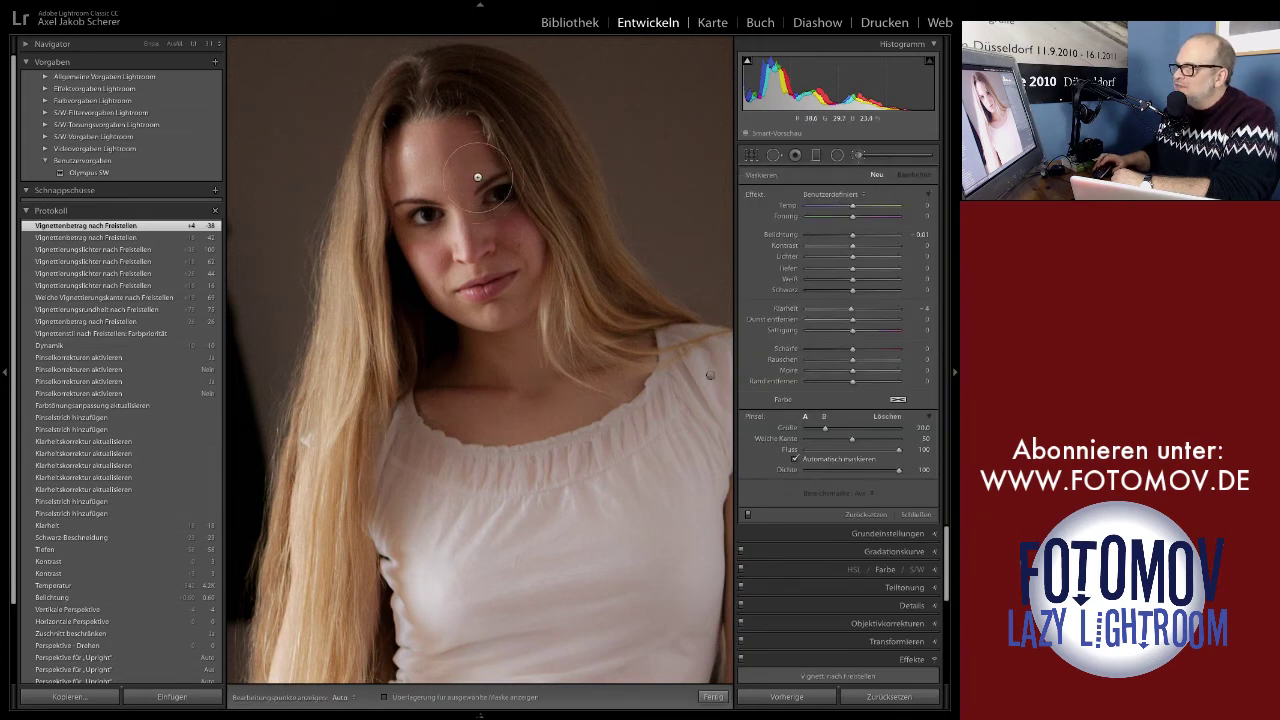
pyautogui.scroll(5, 432, 170)
pyautogui.scroll(-3, 432, 170)
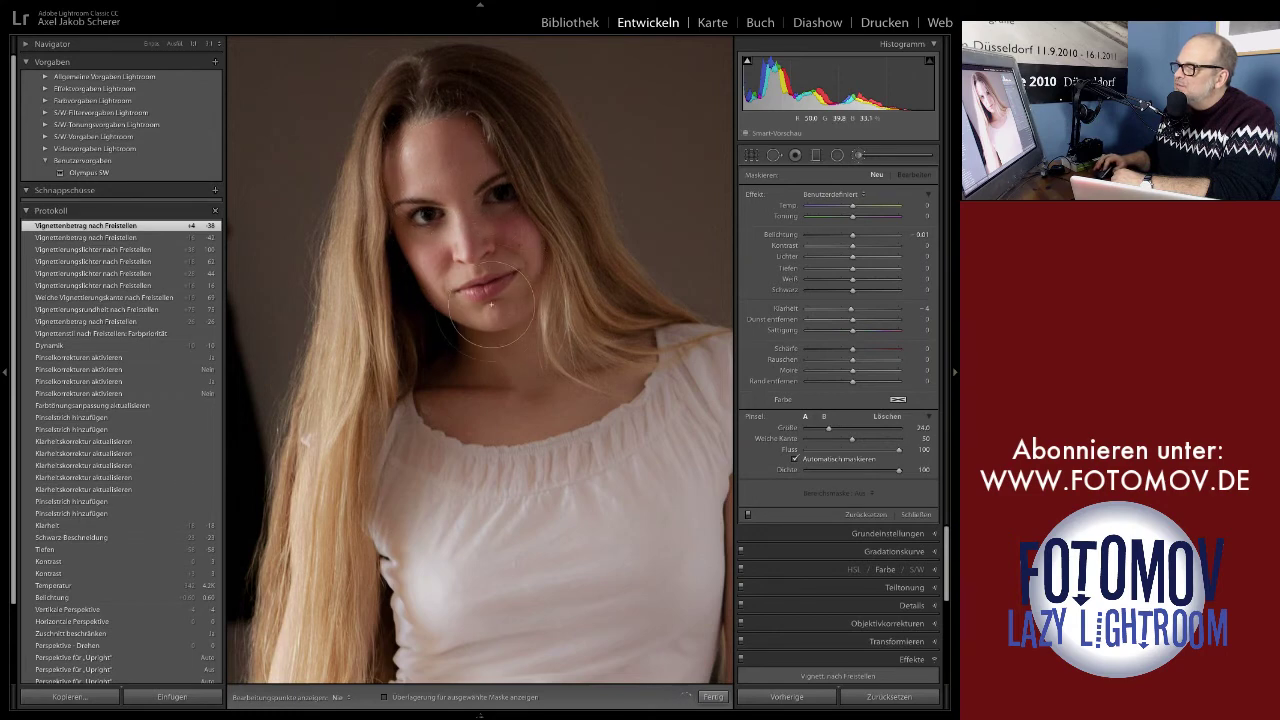
pyautogui.moveTo(468, 383); pyautogui.dragTo(508, 359)
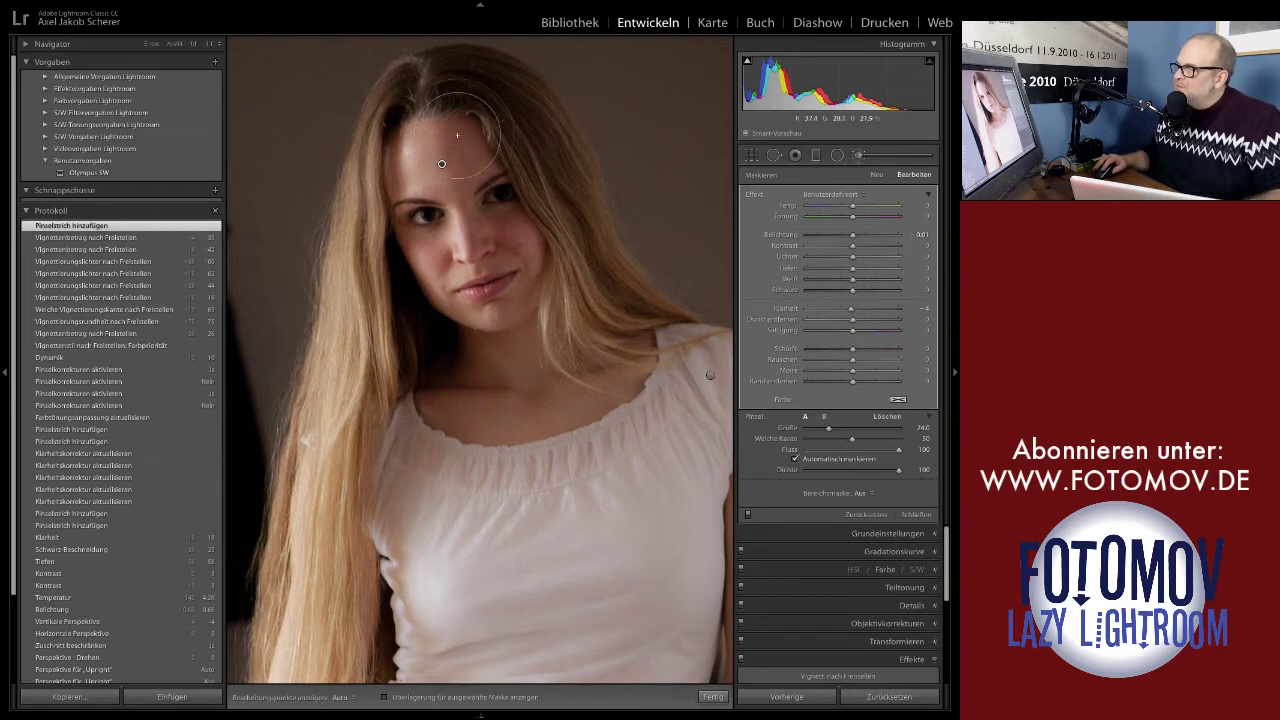
pyautogui.press('o')
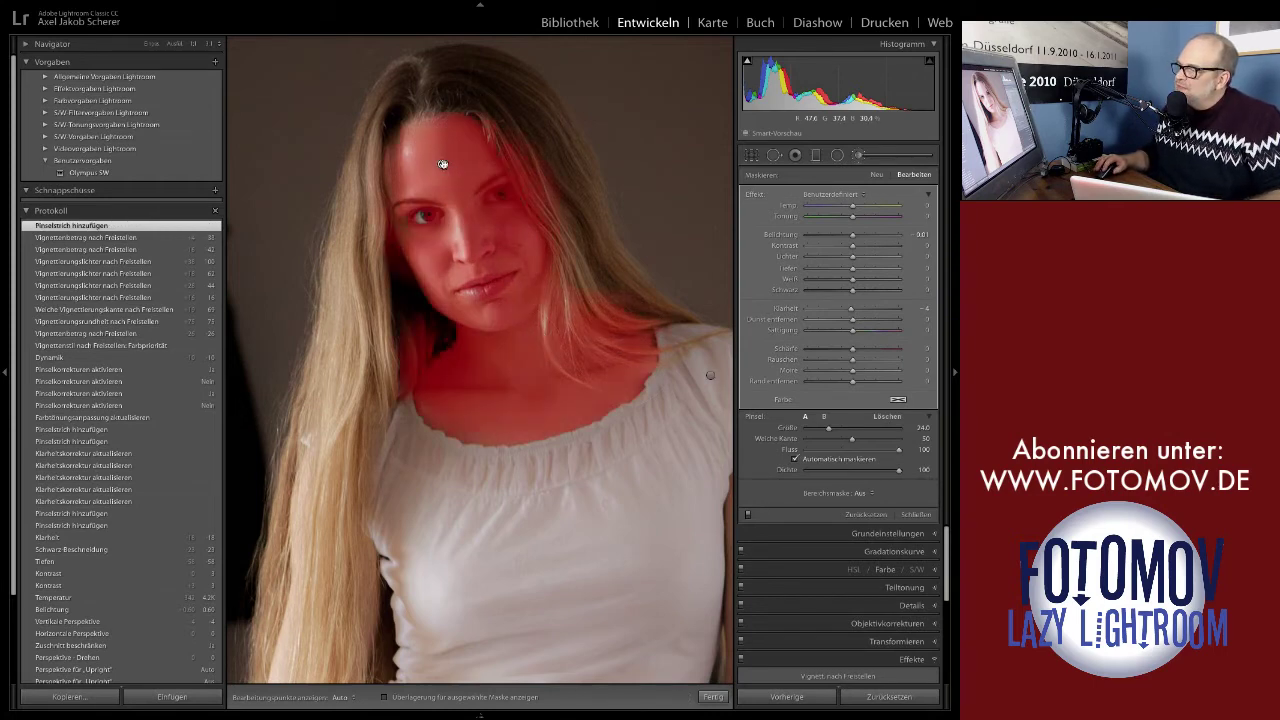
pyautogui.press('[')
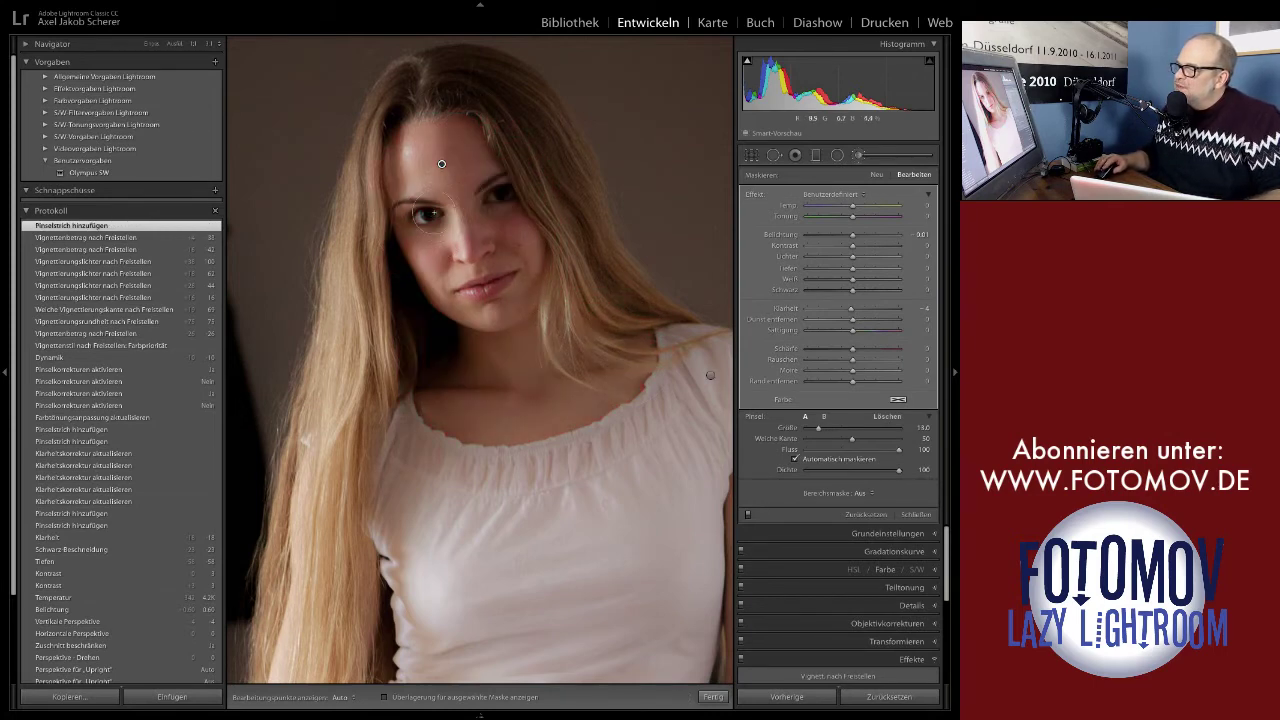
pyautogui.moveTo(422, 210); pyautogui.dragTo(504, 196)
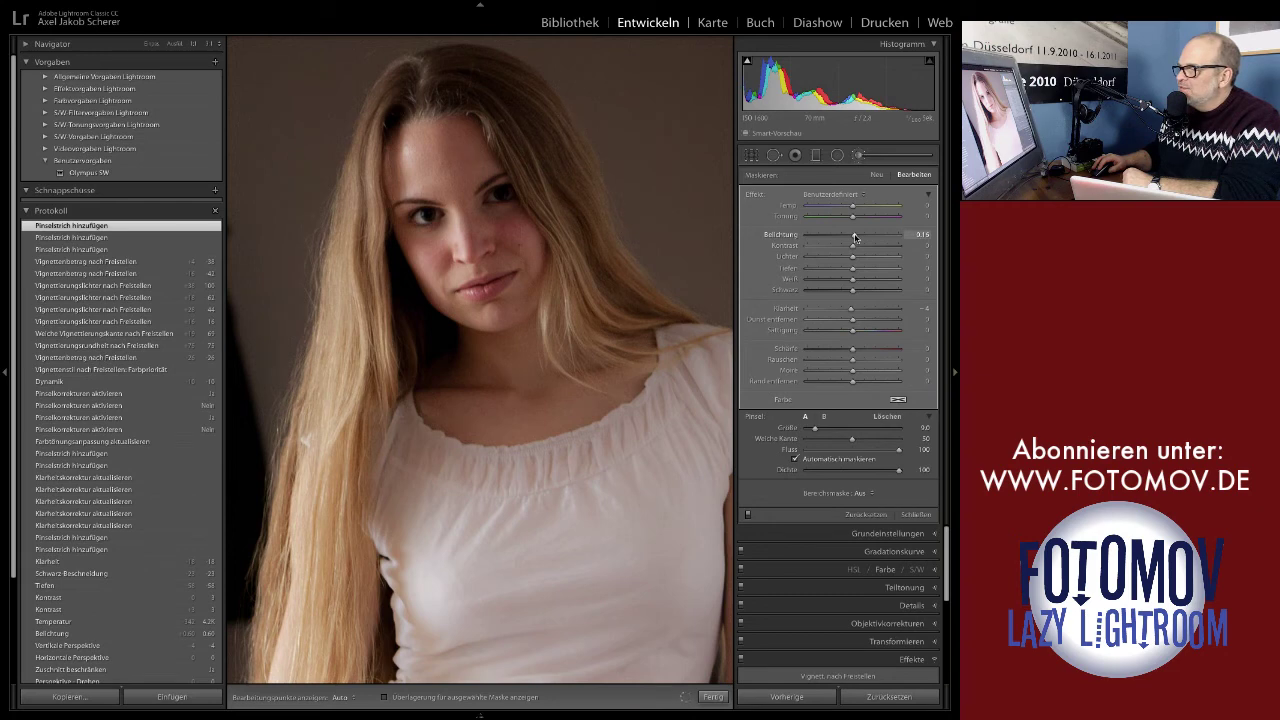
pyautogui.moveTo(855, 237); pyautogui.dragTo(859, 237)
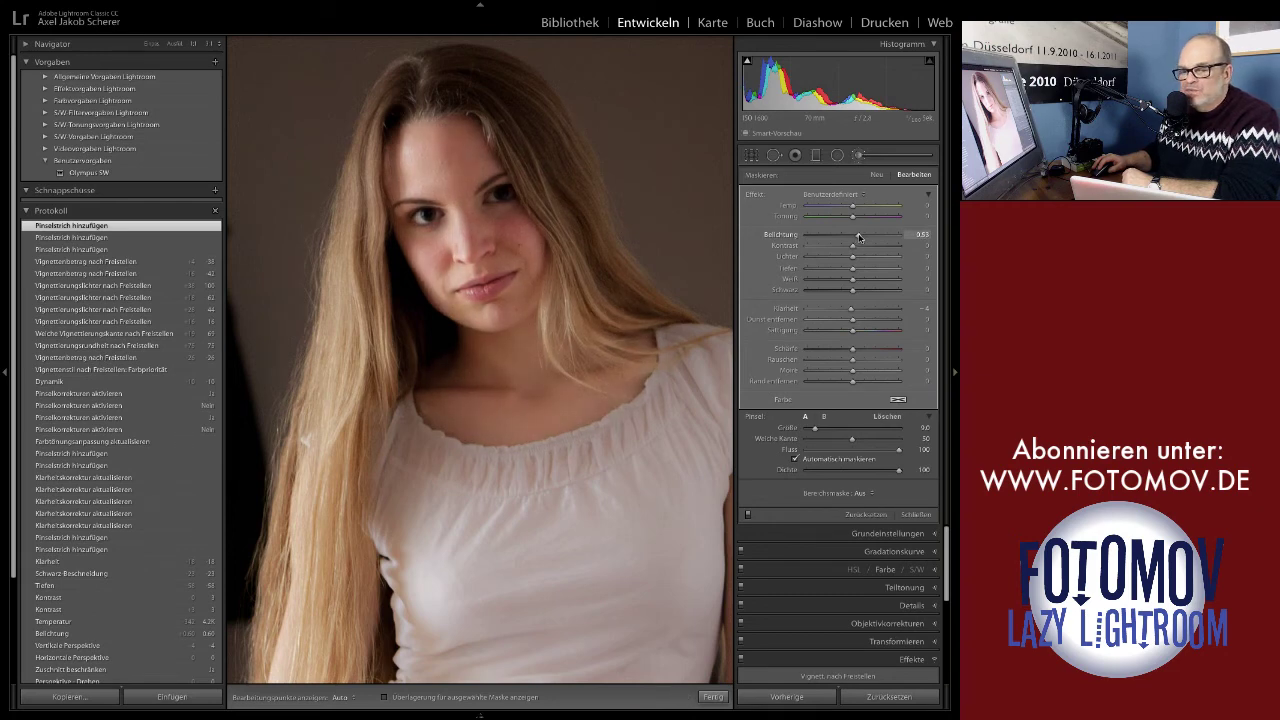
pyautogui.moveTo(858, 237); pyautogui.dragTo(858, 237)
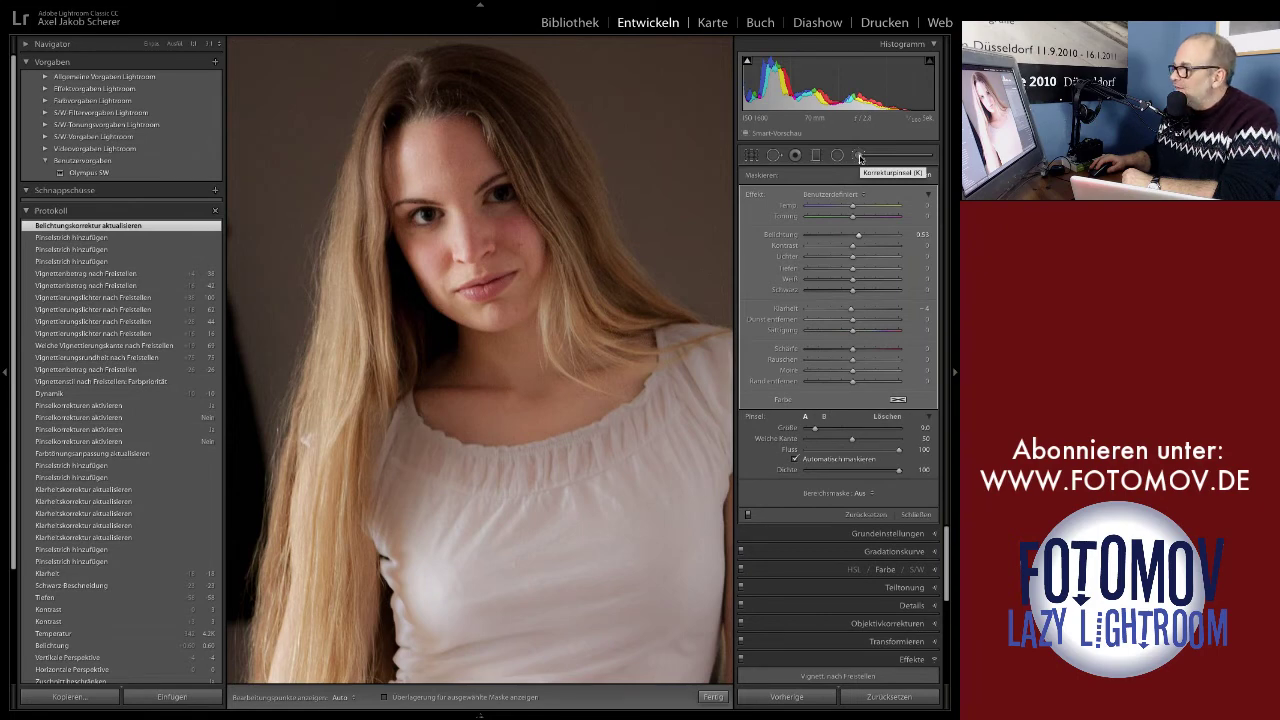
pyautogui.click(860, 157)
pyautogui.click(550, 270)
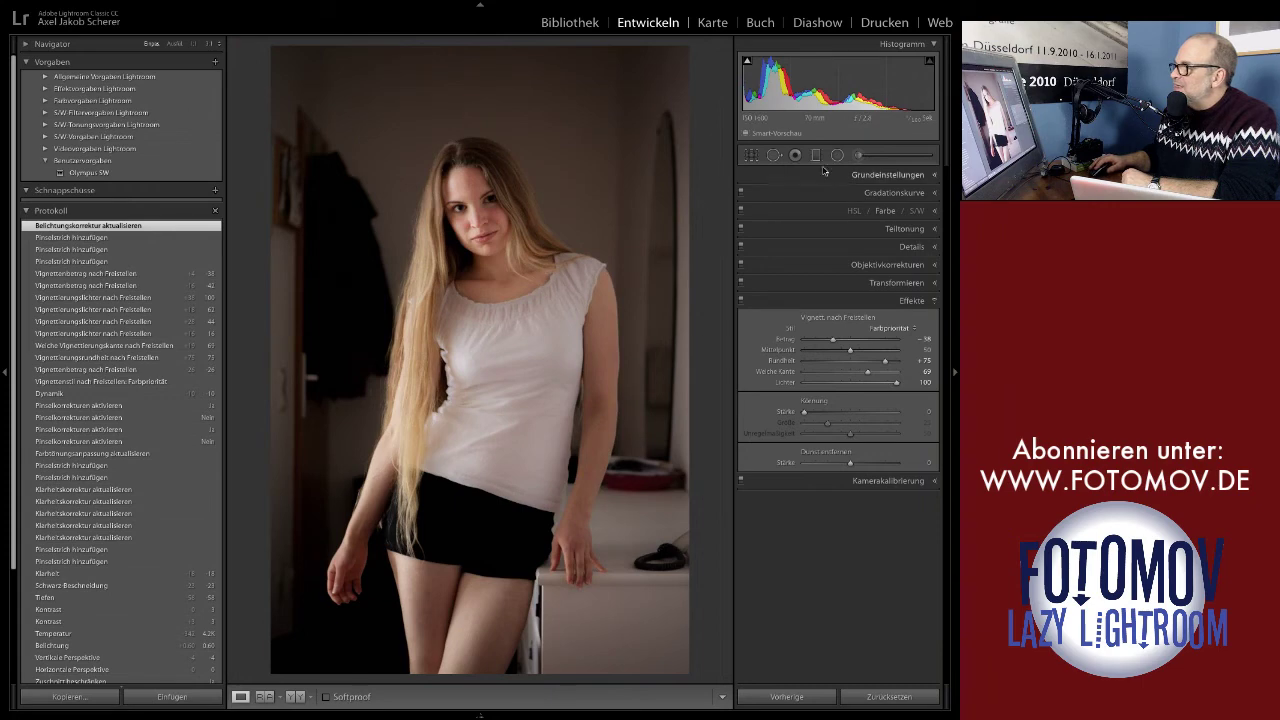
# Select the face brush pin and lower its Exposure to 0.37.
pyautogui.click(857, 155)
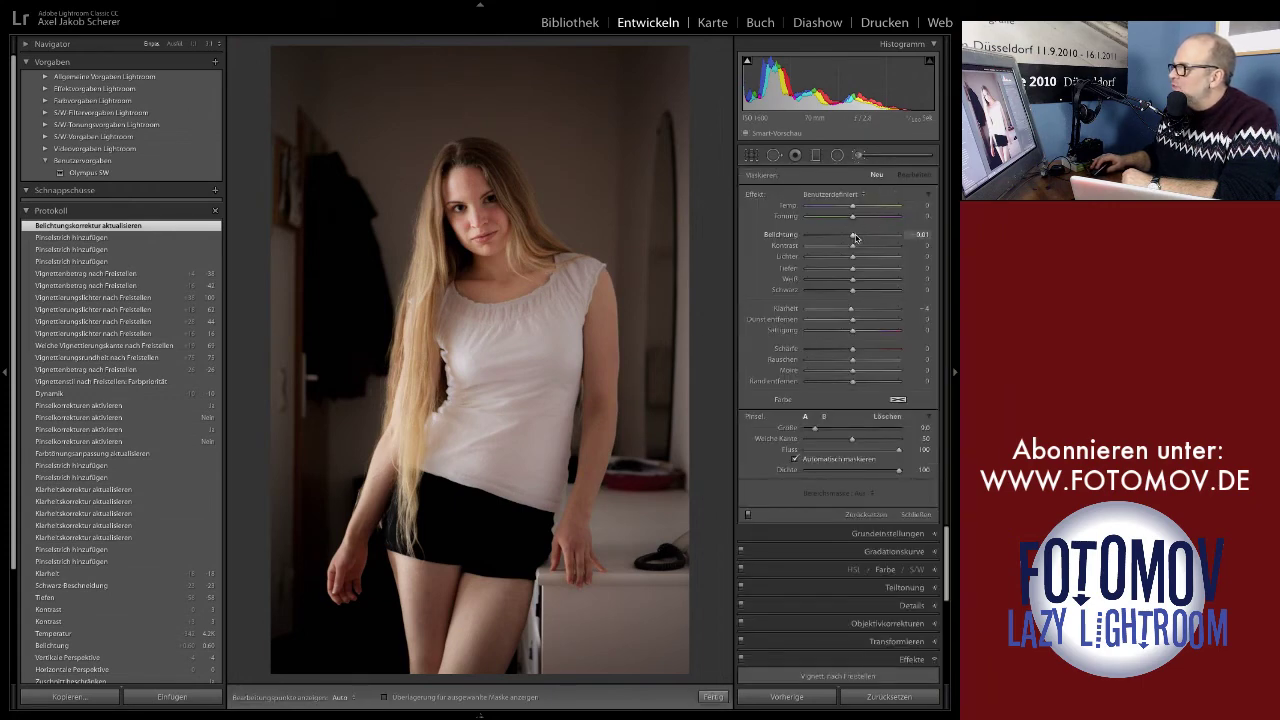
pyautogui.moveTo(489, 208)
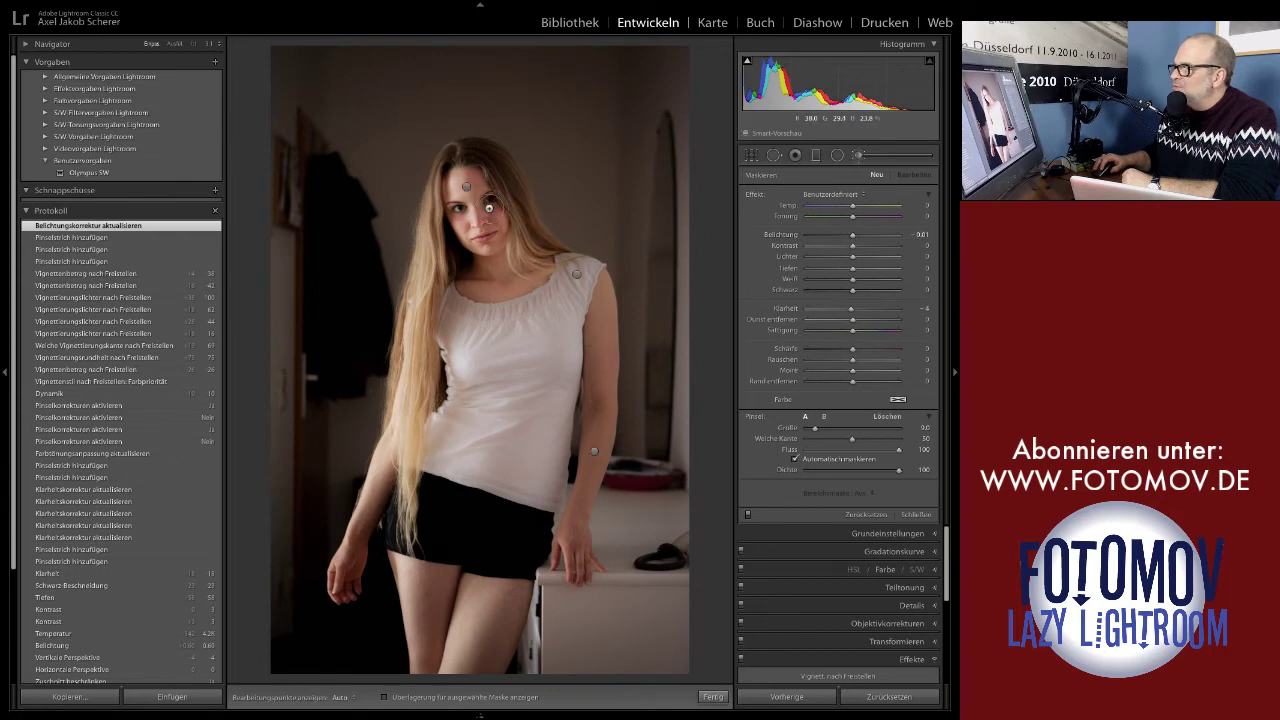
pyautogui.click(466, 190)
pyautogui.moveTo(852, 234); pyautogui.dragTo(863, 237)
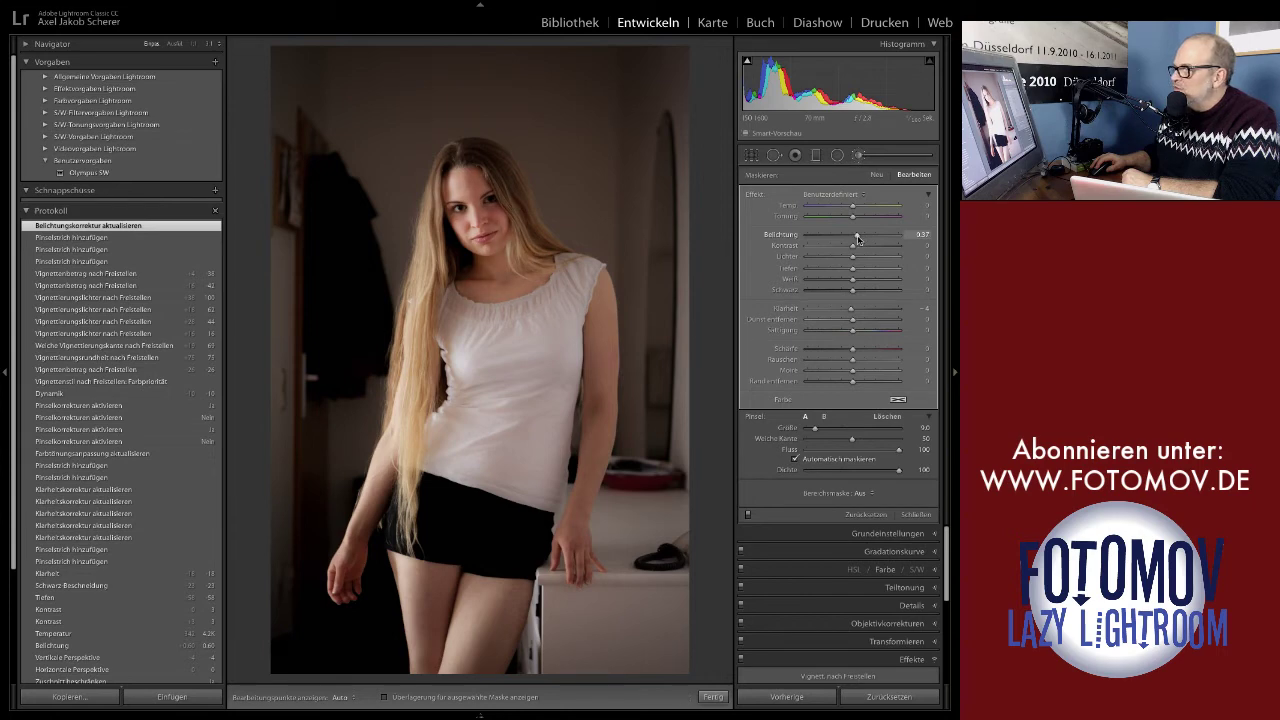
pyautogui.moveTo(857, 239); pyautogui.dragTo(857, 236)
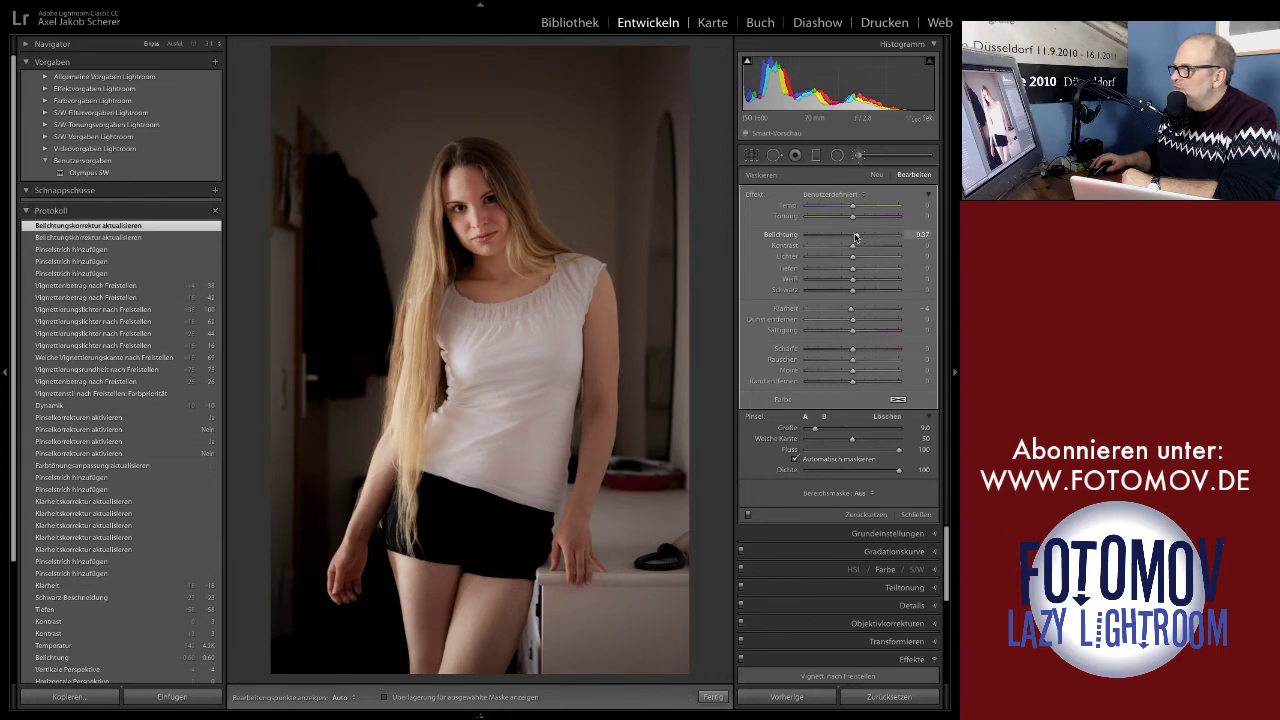
pyautogui.click(860, 155)
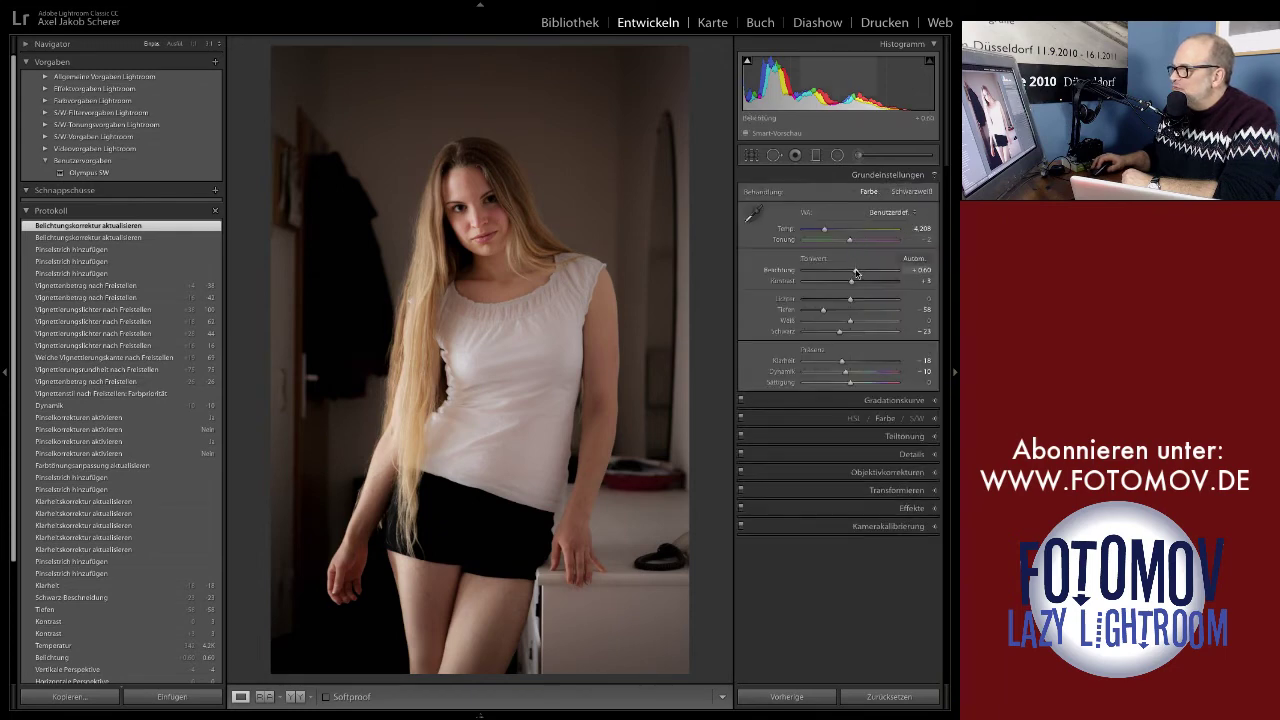
# Raise the Basic panel Exposure from +0.60 to +0.70.
pyautogui.click(858, 271)
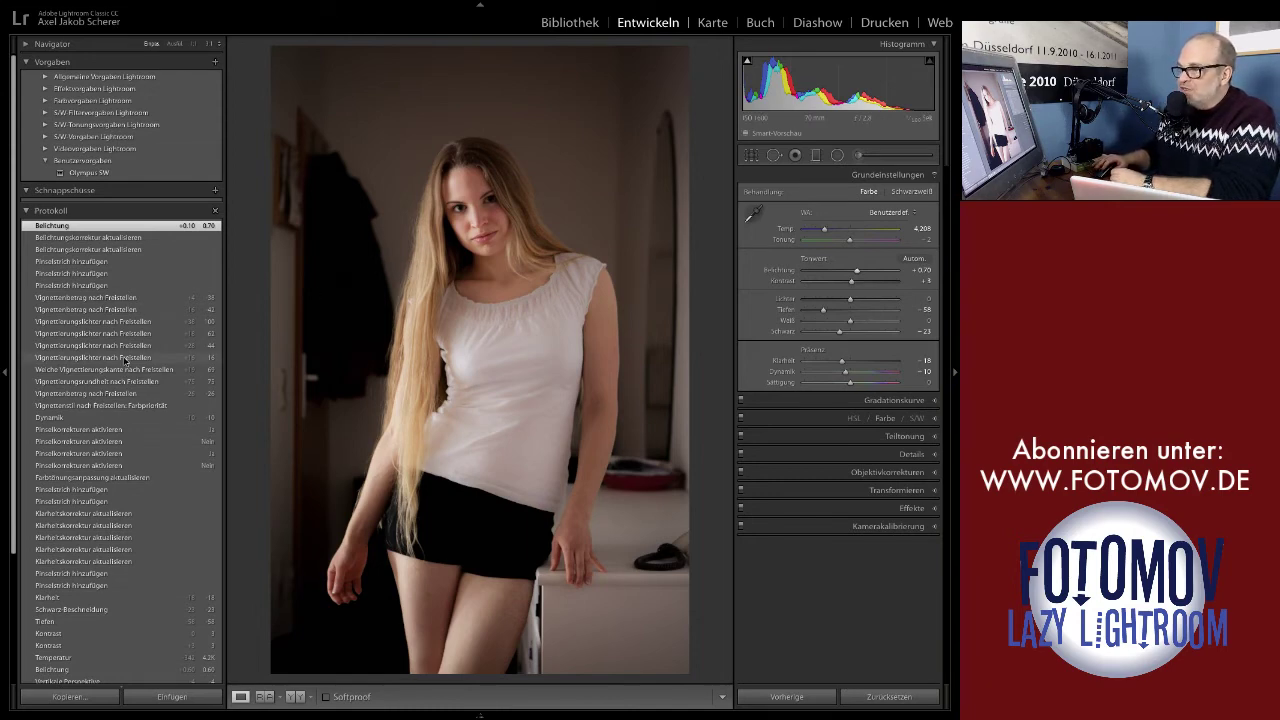
# Preview the Import and Reset Settings history states, hide the right panel, and return to the latest edit.
pyautogui.scroll(-3, 150, 400)
pyautogui.scroll(-2, 130, 480)
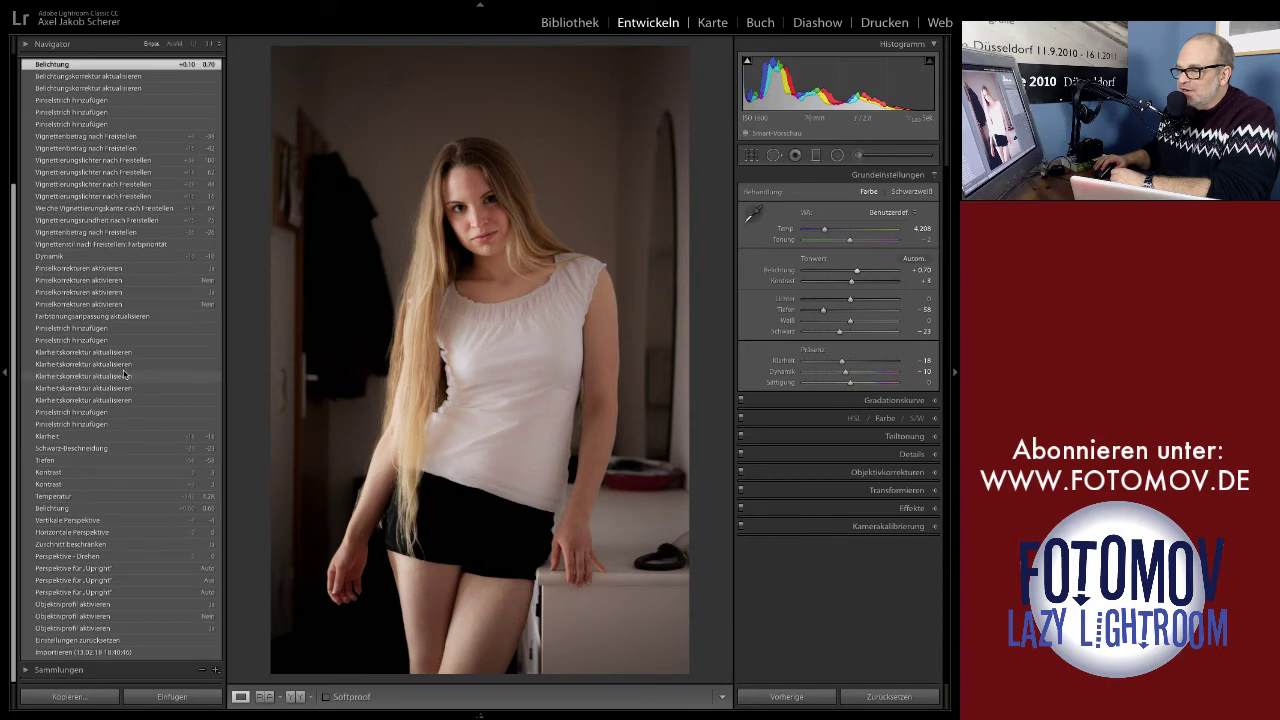
pyautogui.click(125, 652)
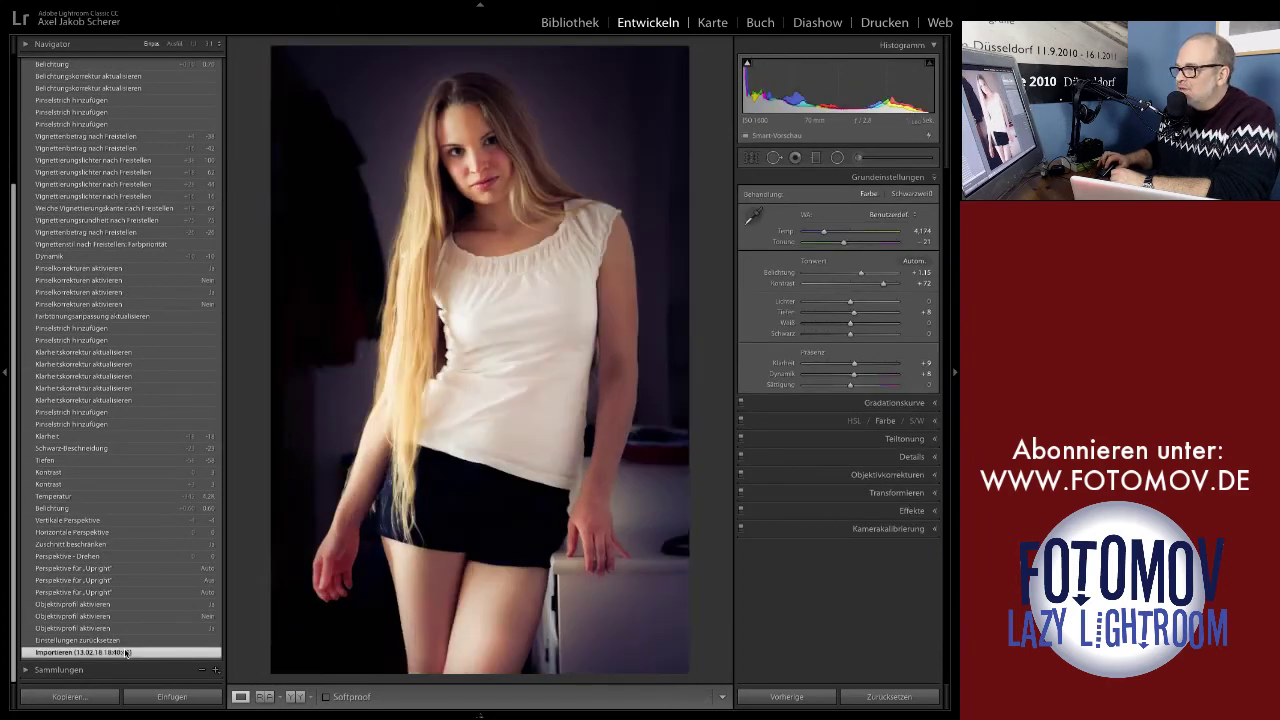
pyautogui.click(127, 642)
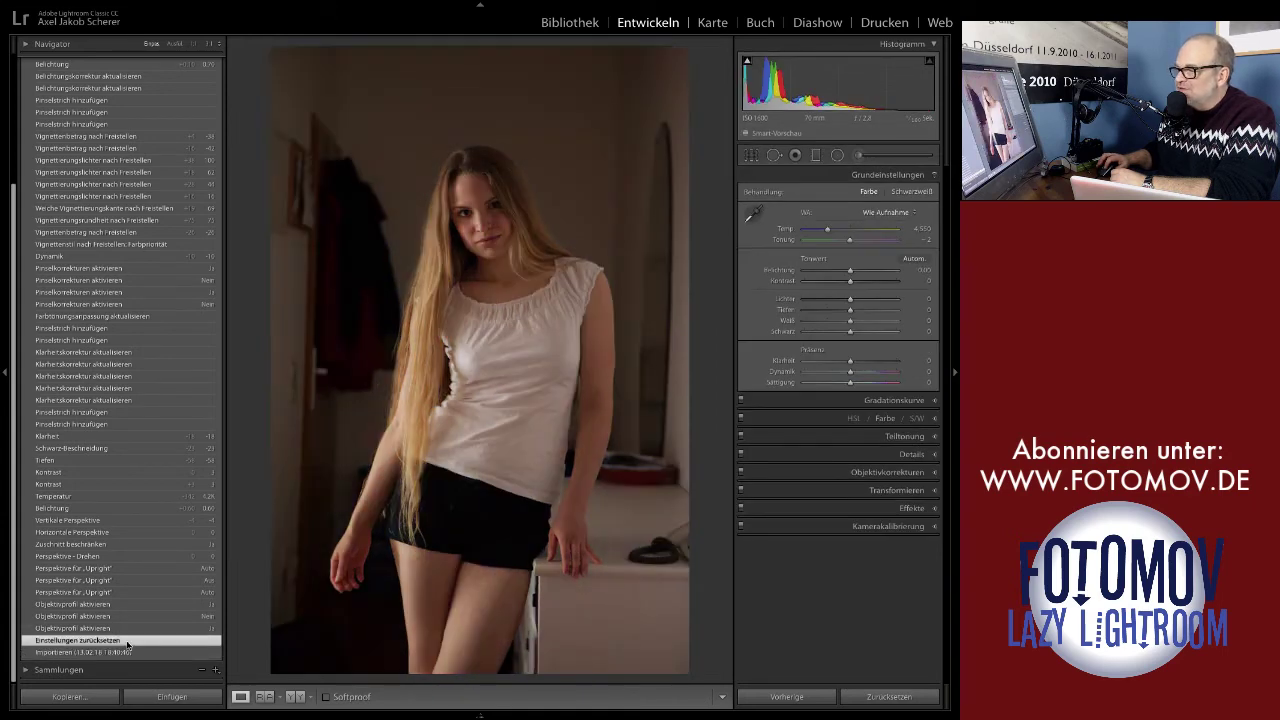
pyautogui.scroll(10, 128, 600)
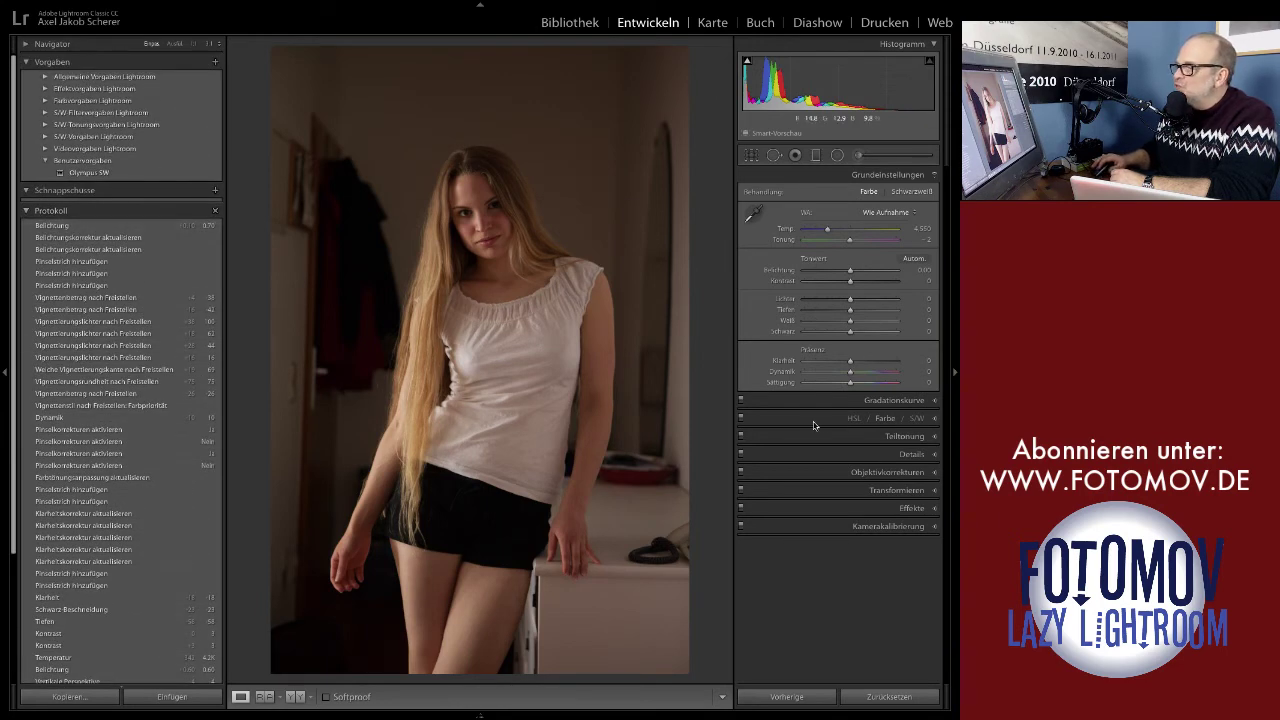
pyautogui.click(955, 373)
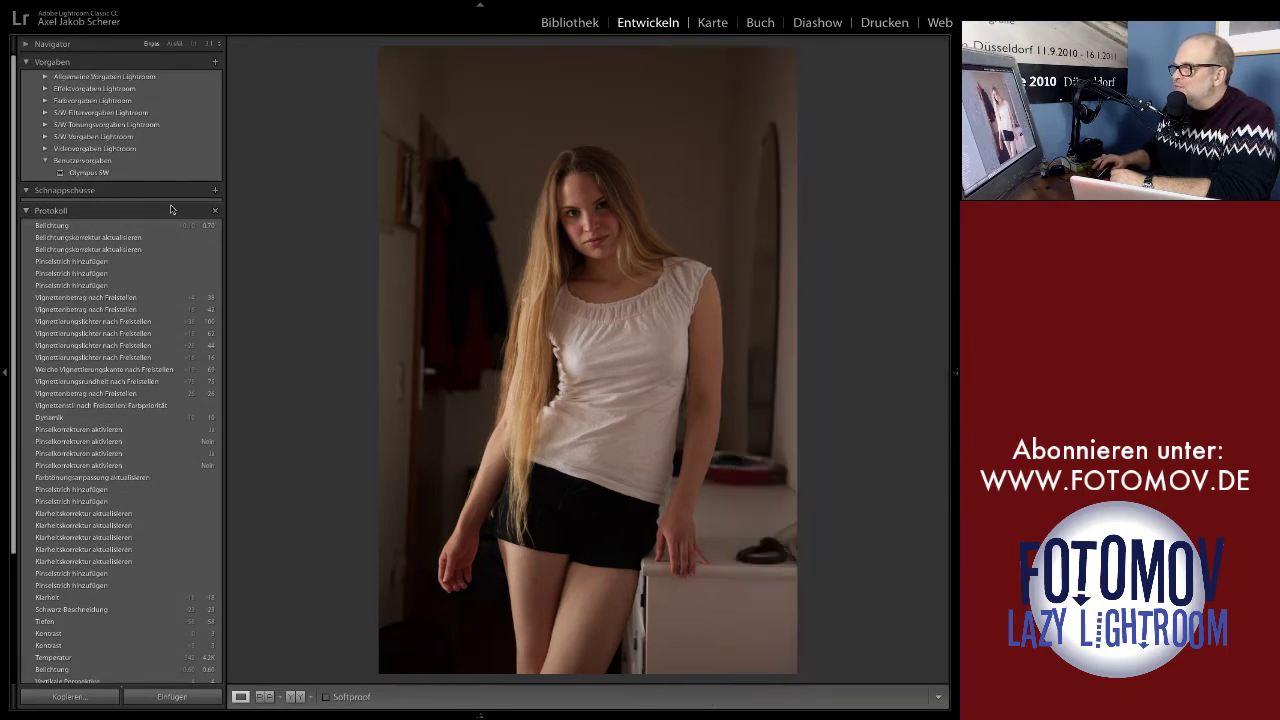
pyautogui.click(76, 226)
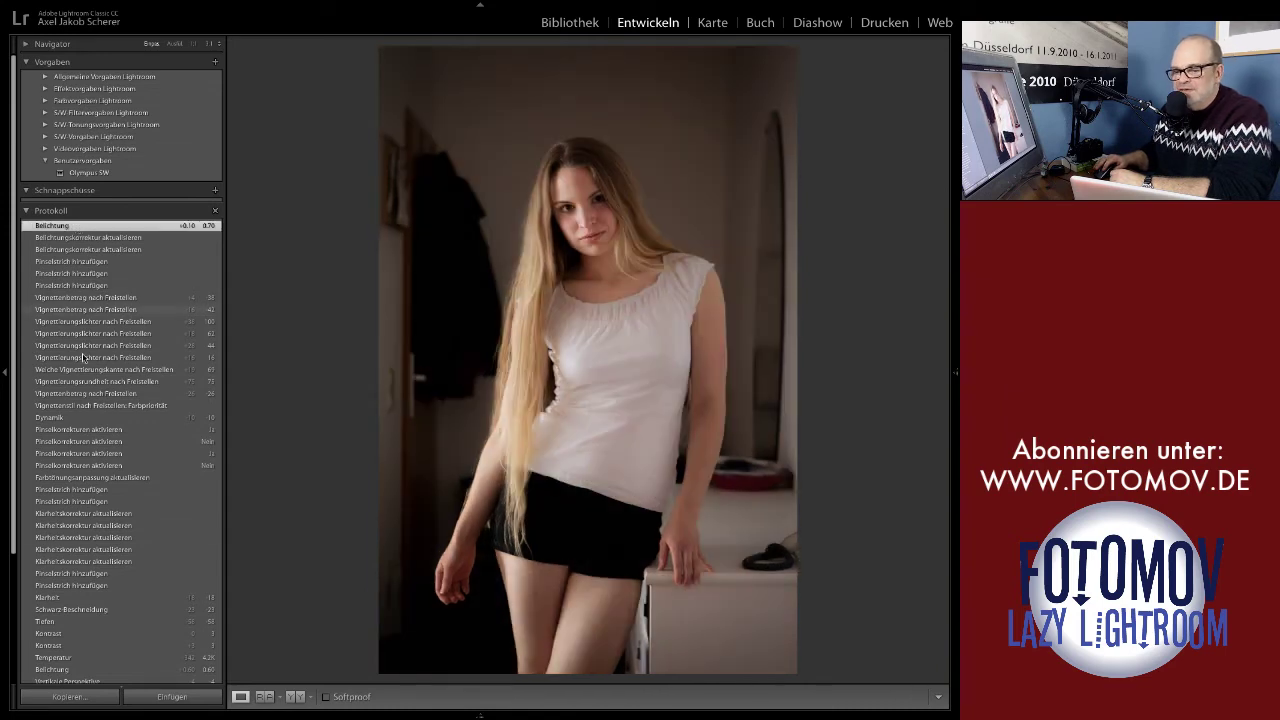
# Compare the Reset Settings state once more, then go back to the top +0.70 Exposure step.
pyautogui.scroll(-1, 80, 450)
pyautogui.scroll(-1, 82, 500)
pyautogui.scroll(-1, 83, 525)
pyautogui.scroll(-2, 85, 540)
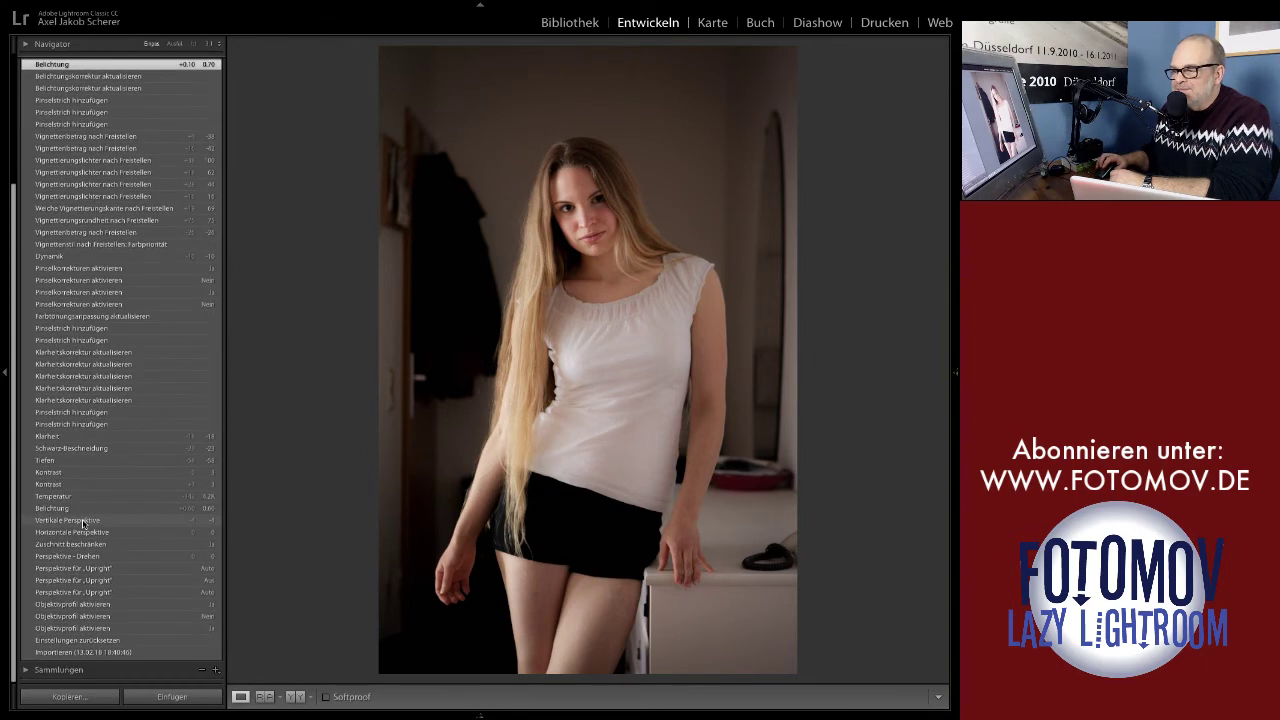
pyautogui.click(103, 641)
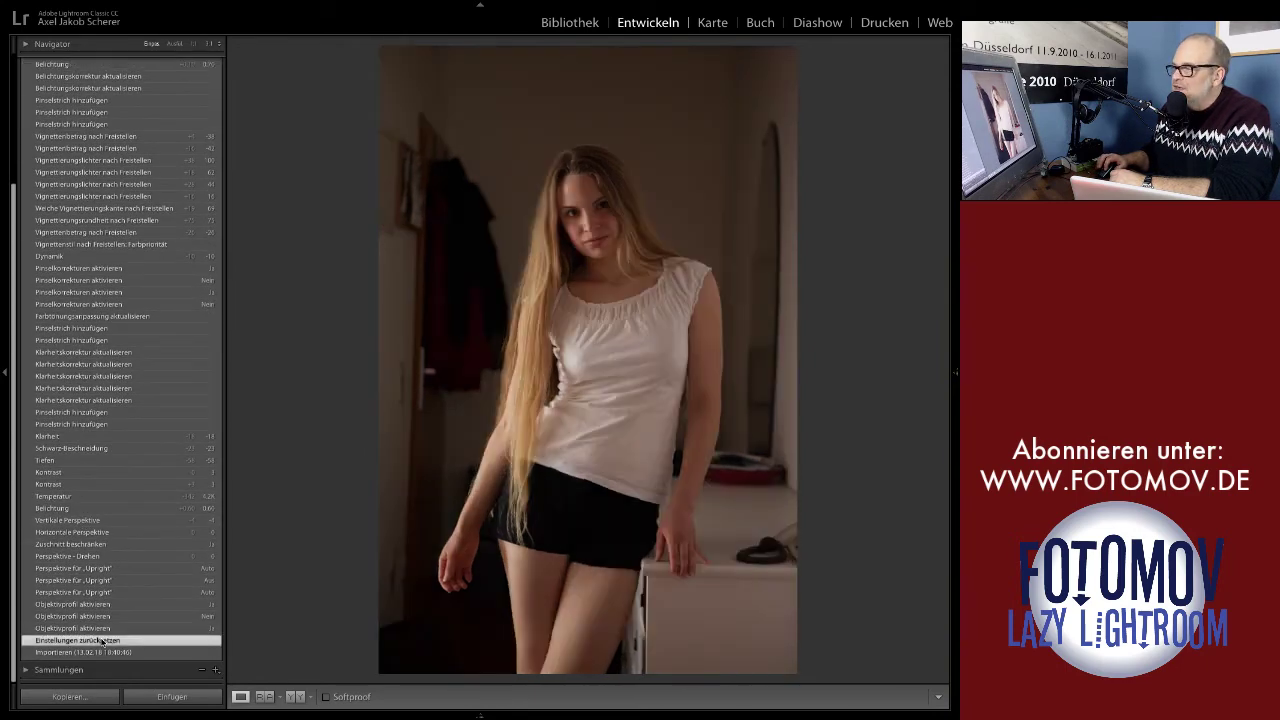
pyautogui.scroll(3, 140, 460)
pyautogui.scroll(2, 145, 452)
pyautogui.scroll(2, 145, 452)
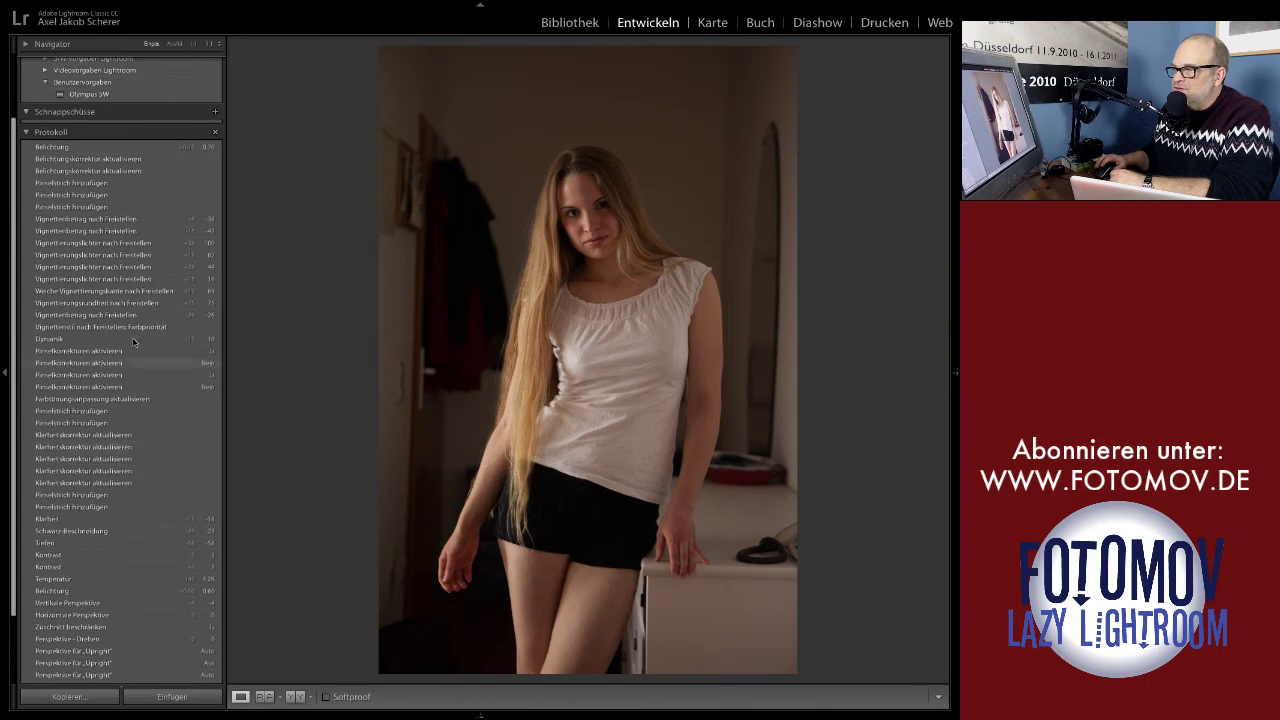
pyautogui.click(143, 149)
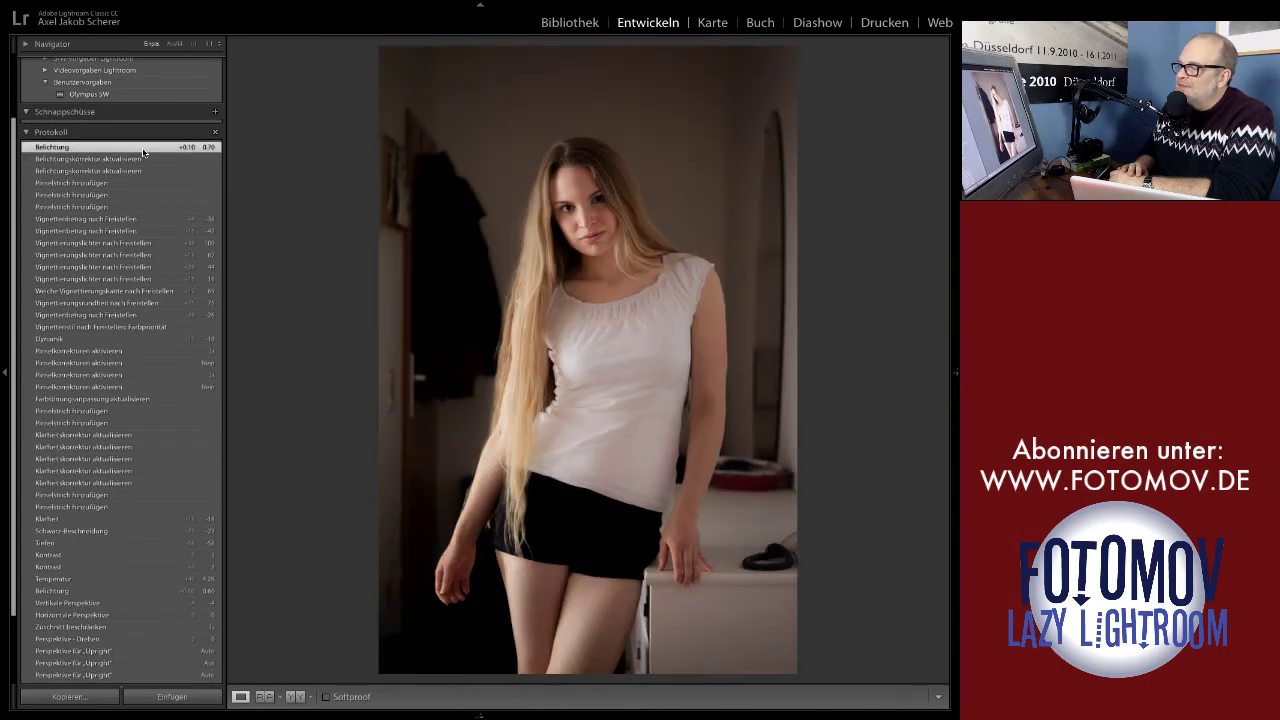